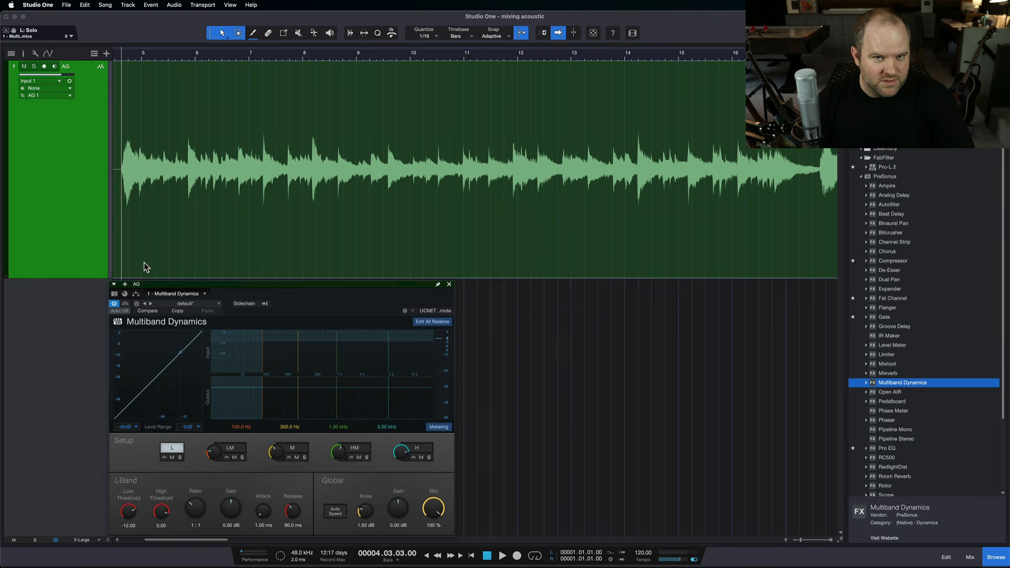
# Play the AG guitar track with all bands active, solo the low band to audition it, and clear the solo
pyautogui.press('space')
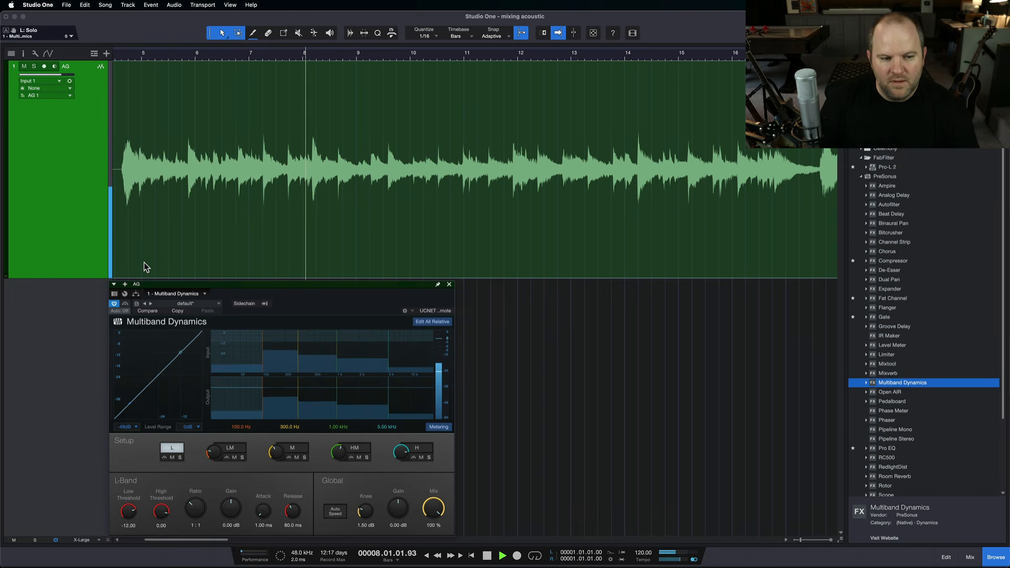
pyautogui.press('space')
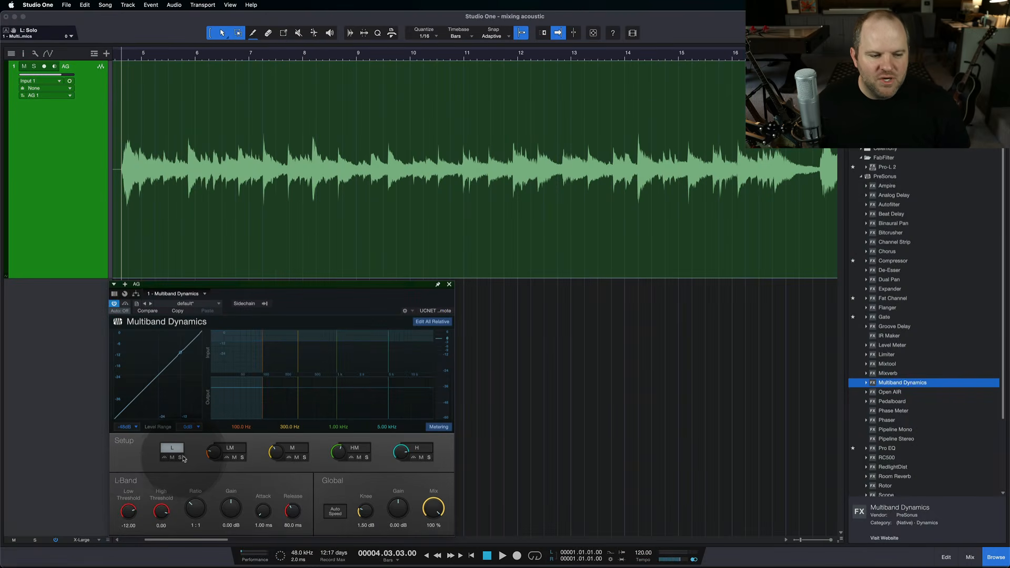
pyautogui.click(181, 458)
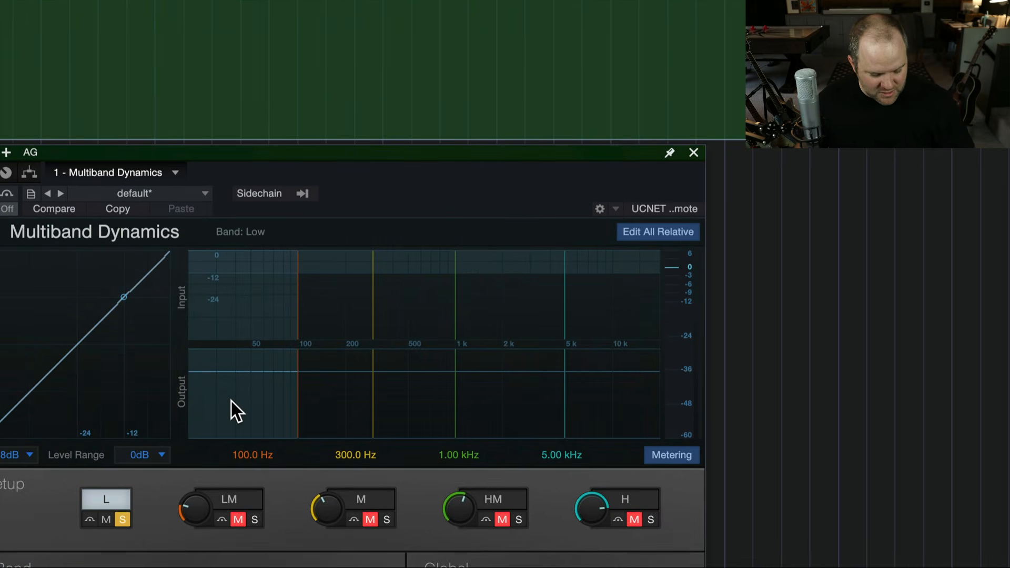
pyautogui.press('space')
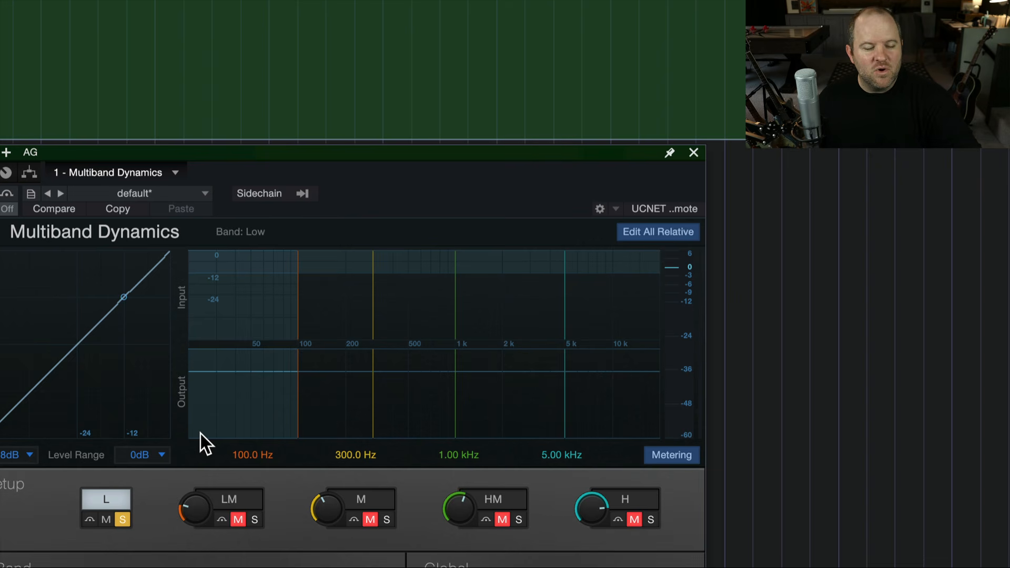
pyautogui.click(122, 520)
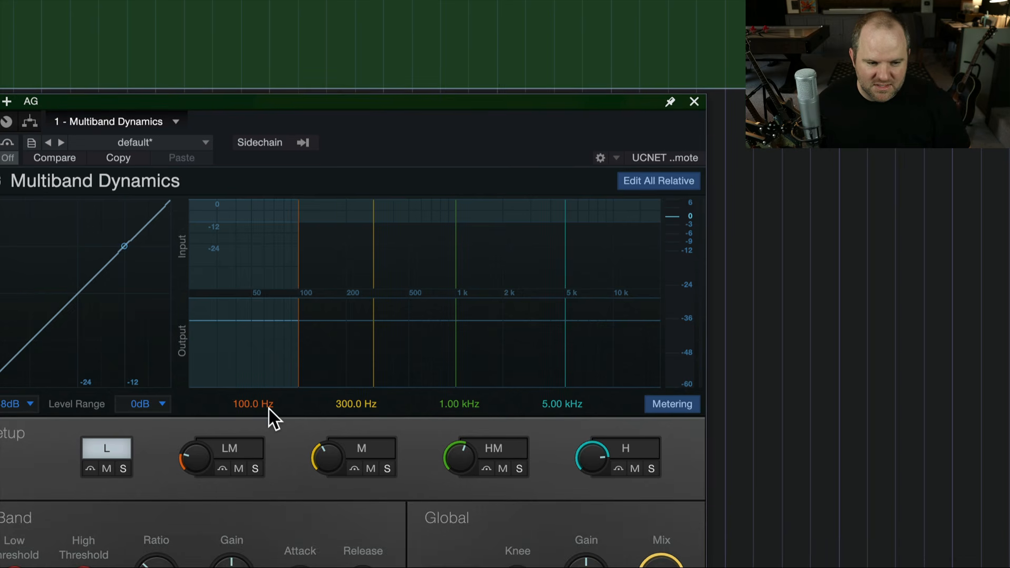
# Solo the low-mid band, audition the guitar through it, and clear the solo
pyautogui.click(256, 468)
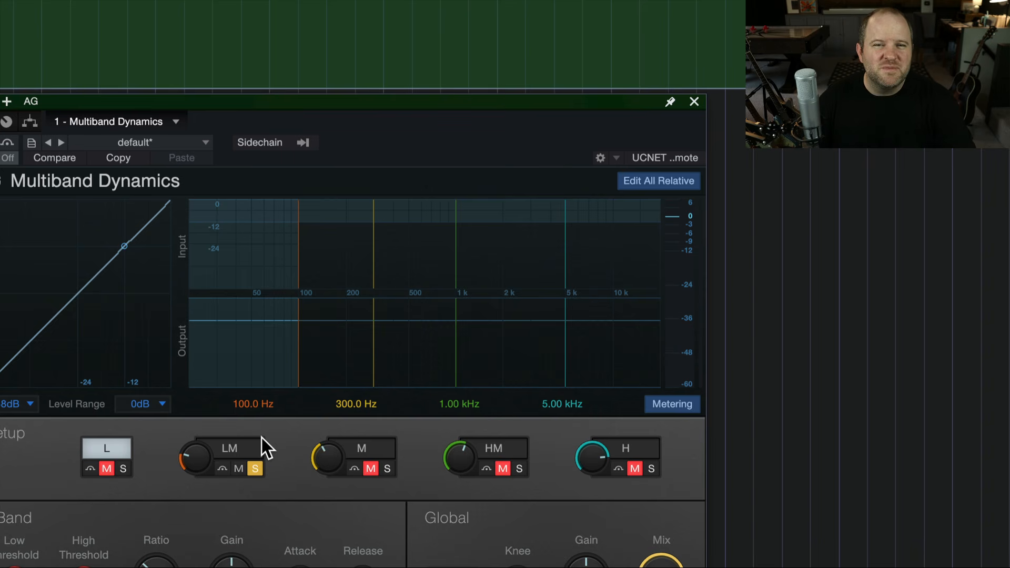
pyautogui.press('space')
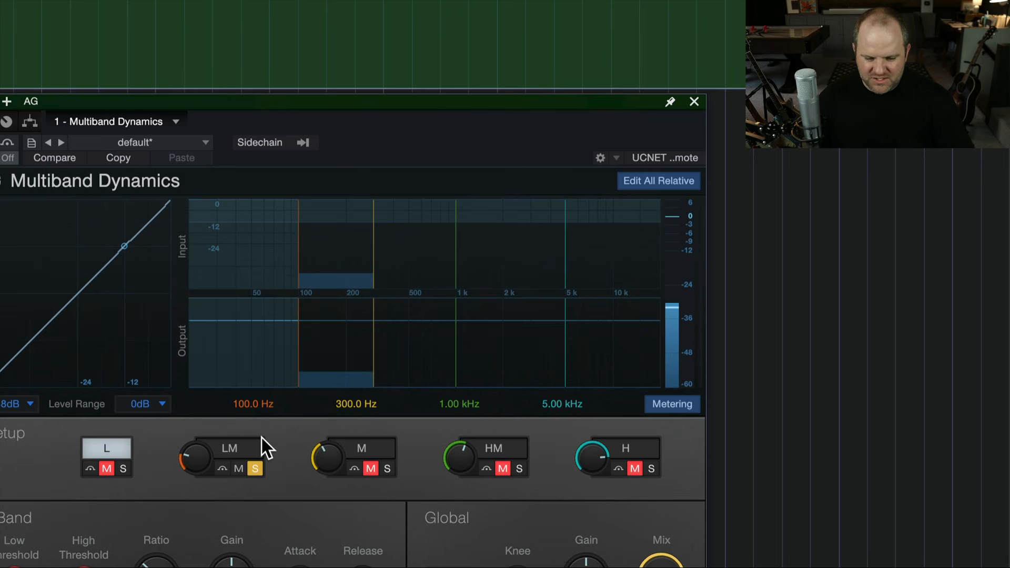
pyautogui.press('space')
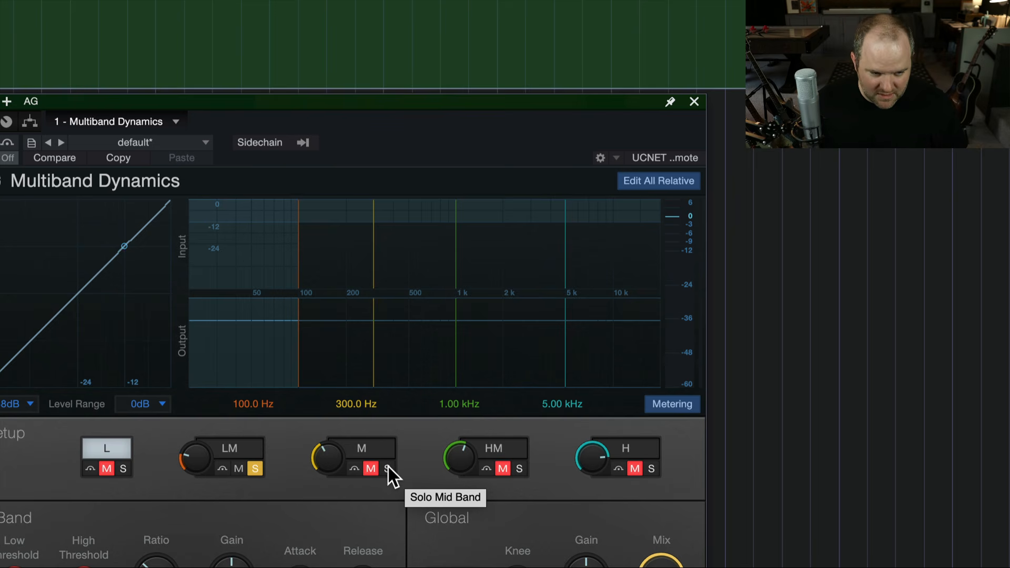
pyautogui.click(256, 469)
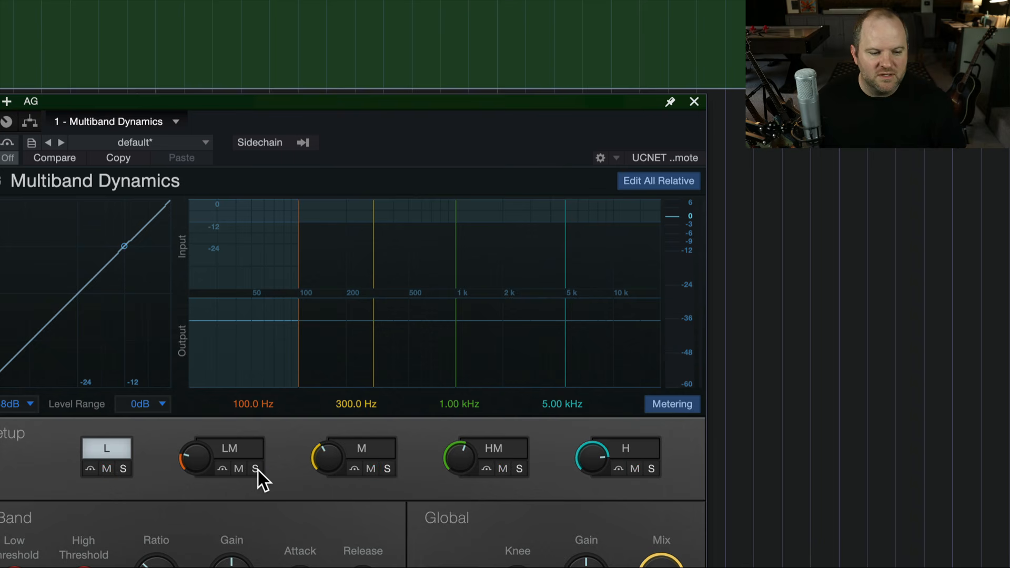
# Solo the mid band, audition the 300 Hz to 1 kHz range of the guitar, and clear the solo
pyautogui.click(388, 469)
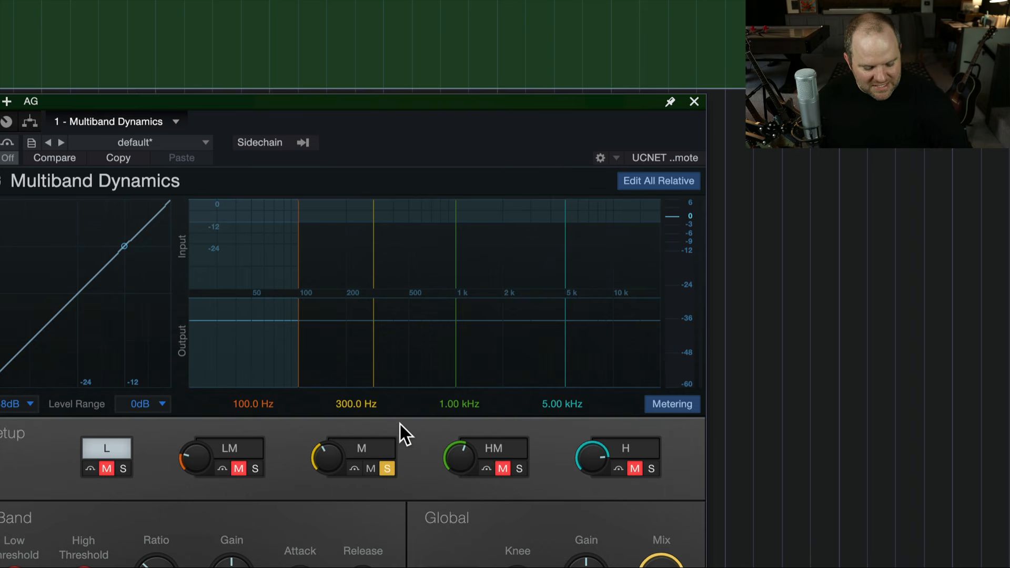
pyautogui.press('space')
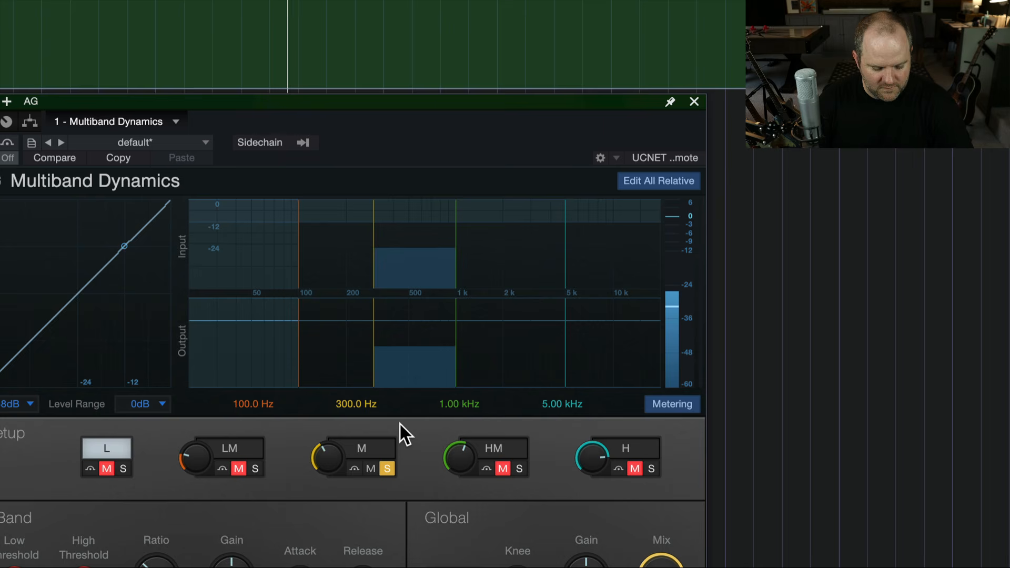
pyautogui.press('space')
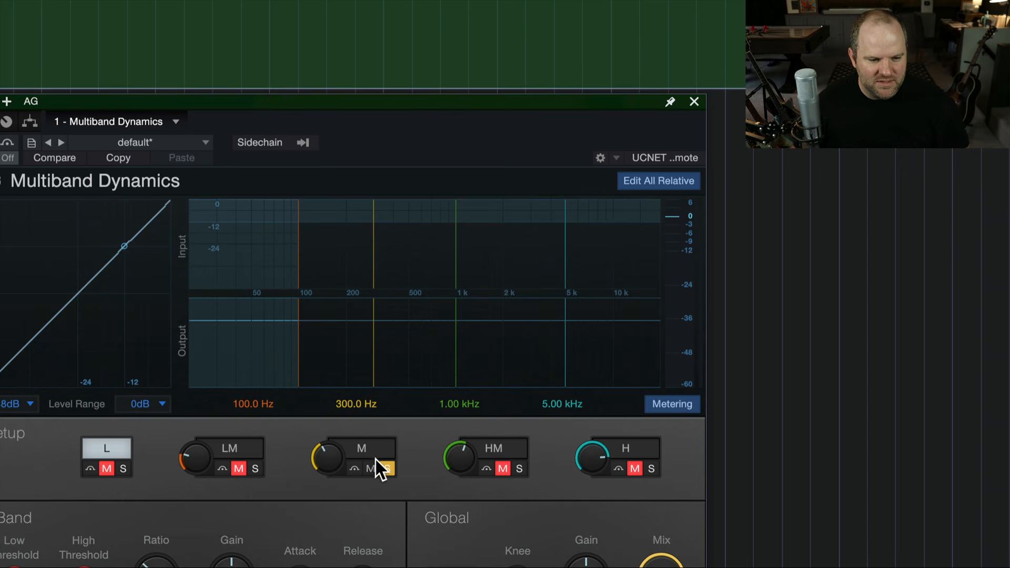
pyautogui.click(387, 468)
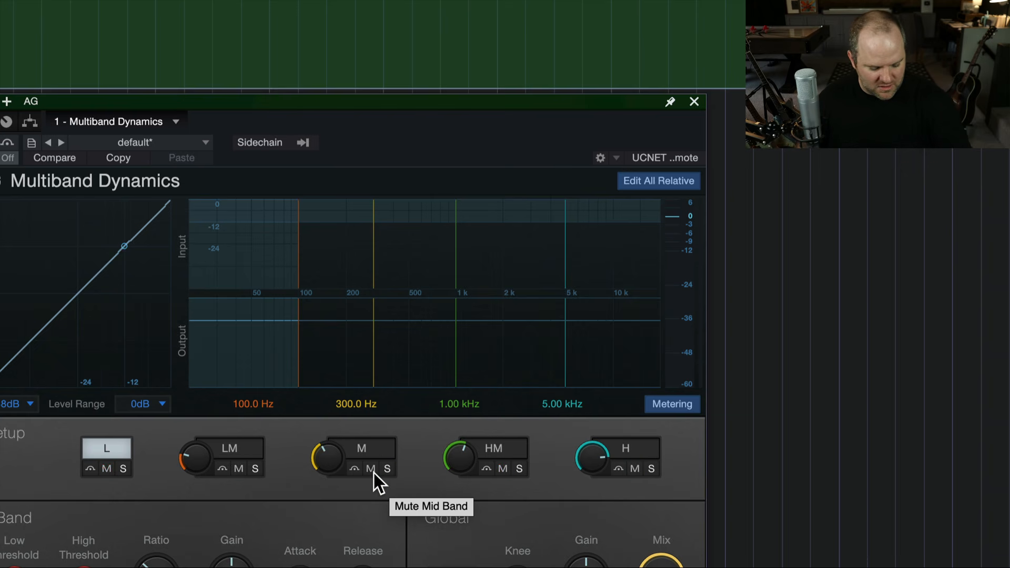
# Compare the guitar with and without the mid band by muting and unmuting that band during playback
pyautogui.click(372, 470)
pyautogui.click(371, 469)
pyautogui.click(372, 469)
pyautogui.click(372, 469)
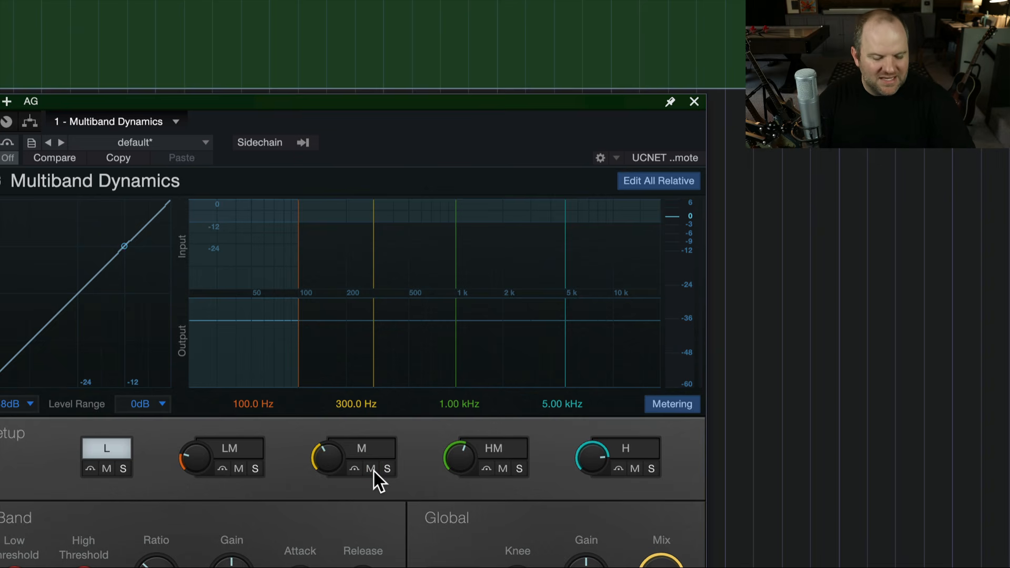
pyautogui.press('space')
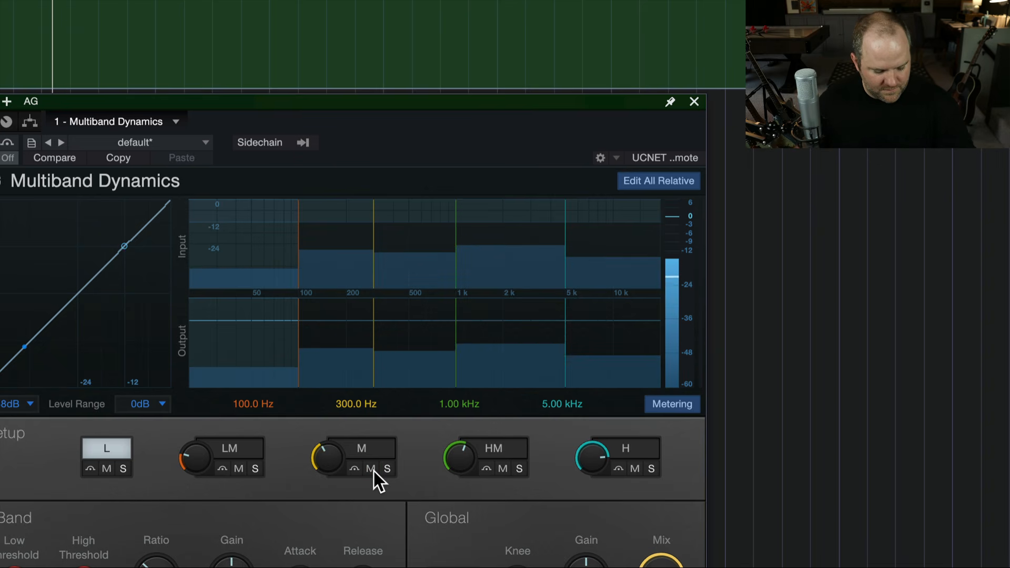
pyautogui.click(373, 470)
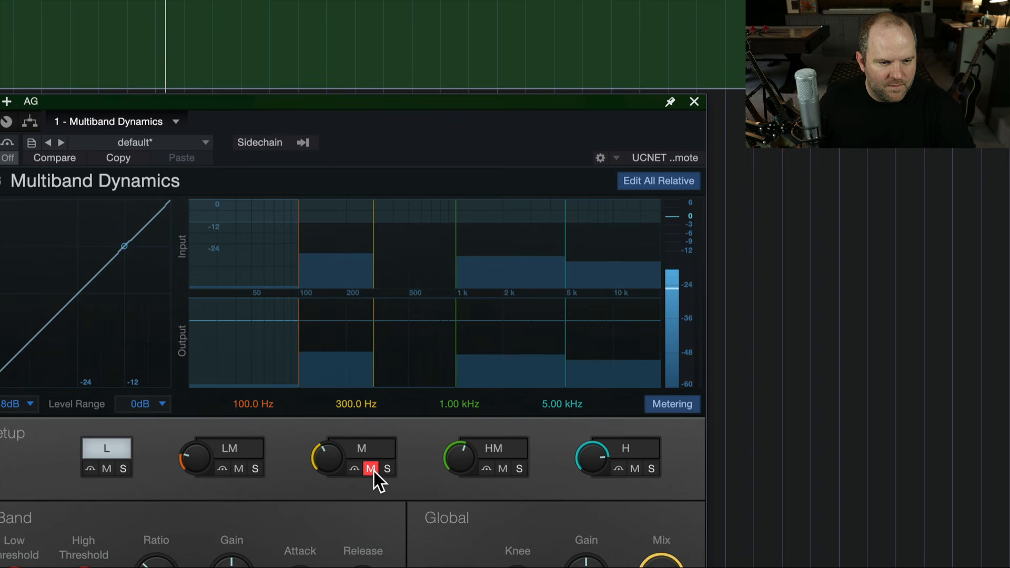
pyautogui.click(372, 470)
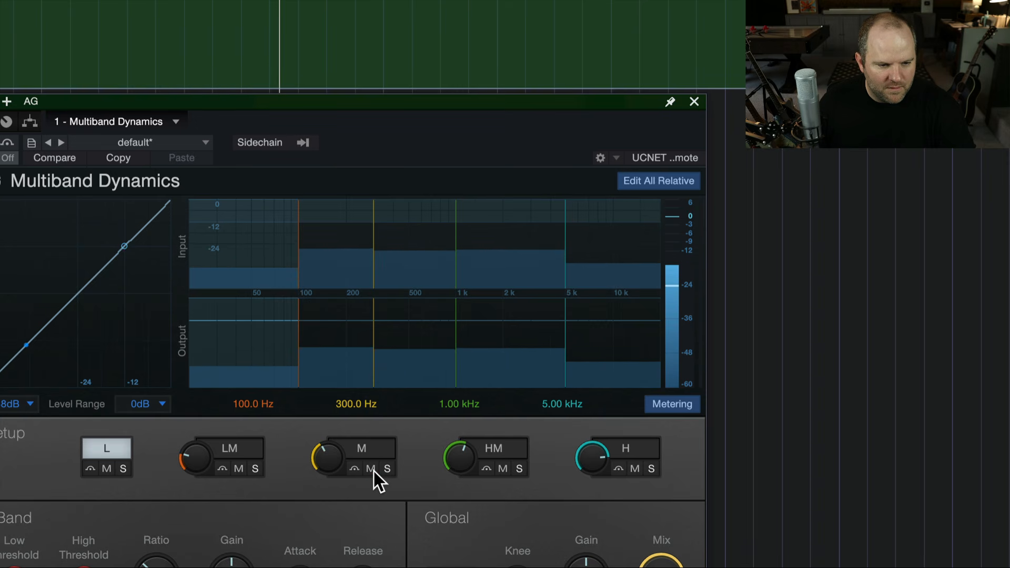
pyautogui.press('space')
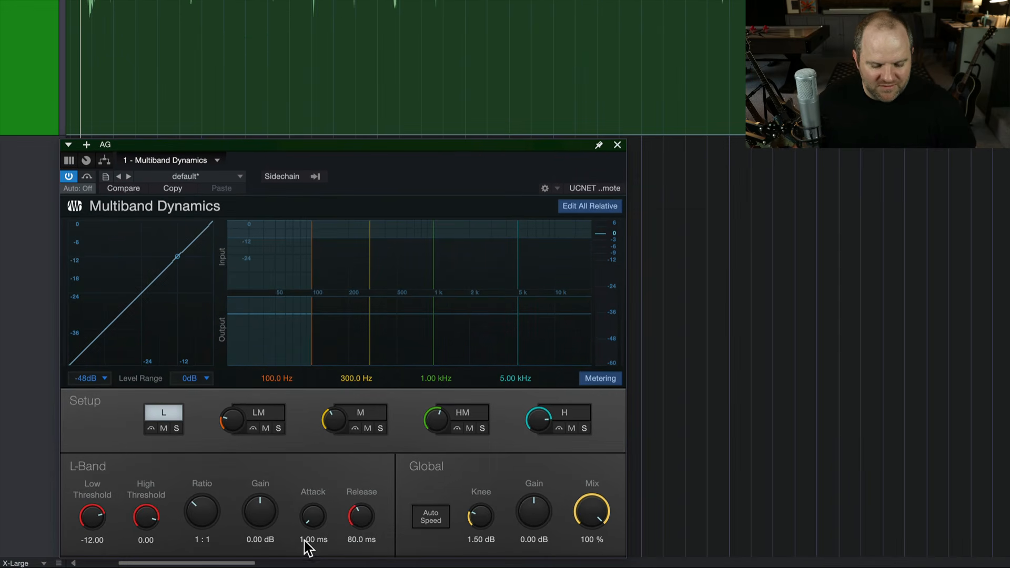
# Select the high-mid band, solo it, and audition the guitar between 1 kHz and 5 kHz
pyautogui.click(485, 314)
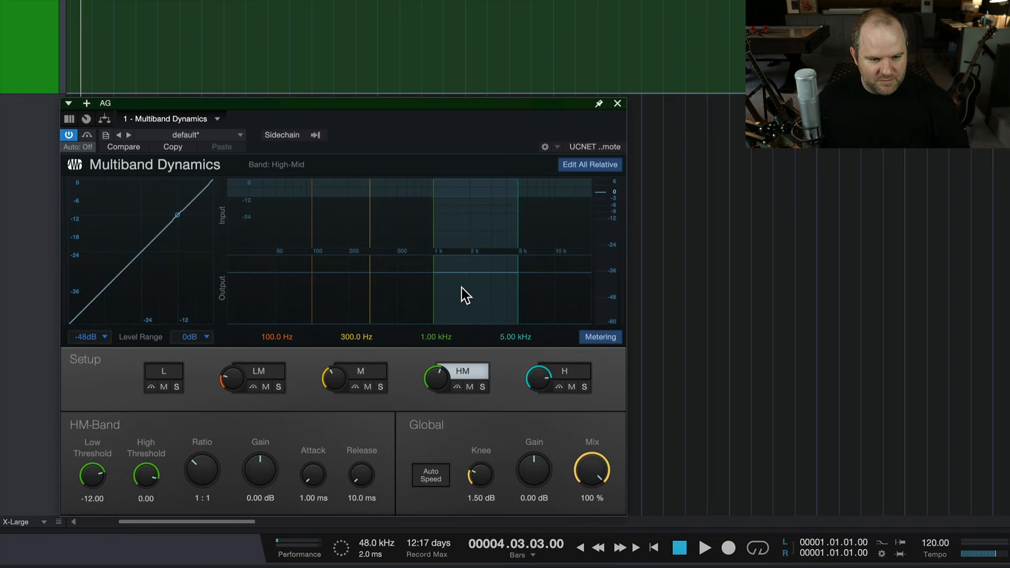
pyautogui.click(482, 387)
pyautogui.press('space')
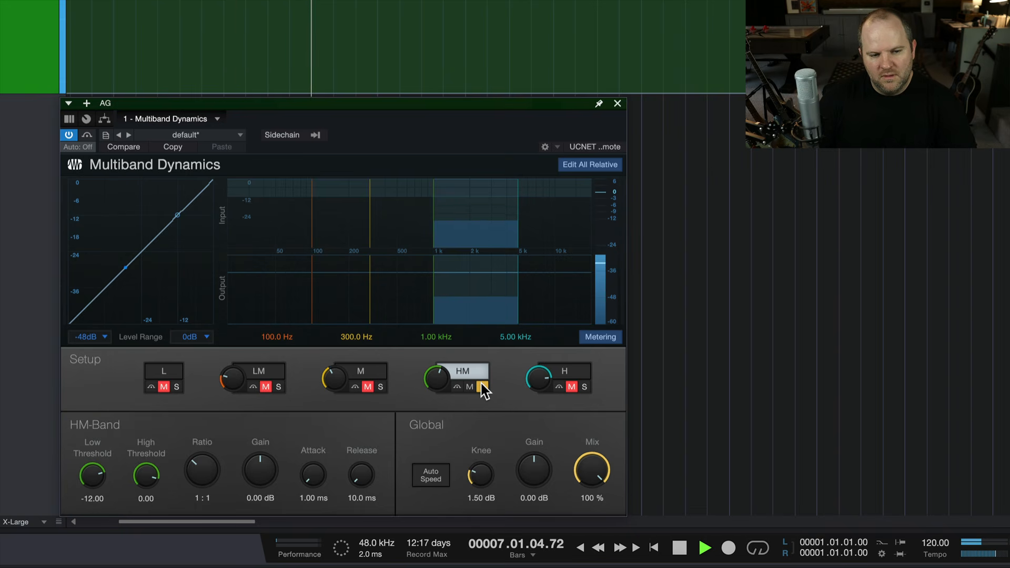
pyautogui.press('space')
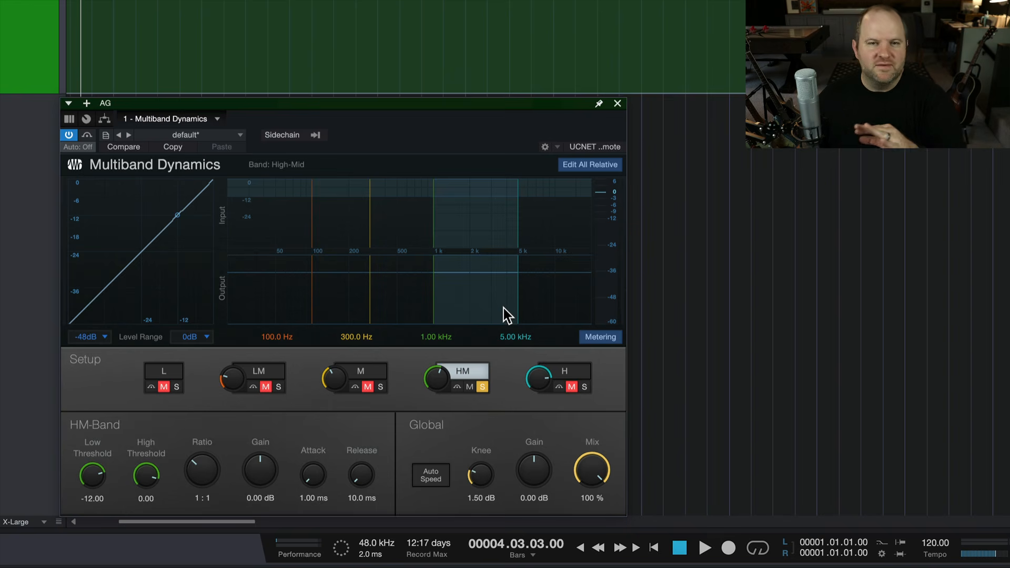
# Select the high band, solo it in place of the high-mid band, and audition the guitar above 5 kHz
pyautogui.click(550, 305)
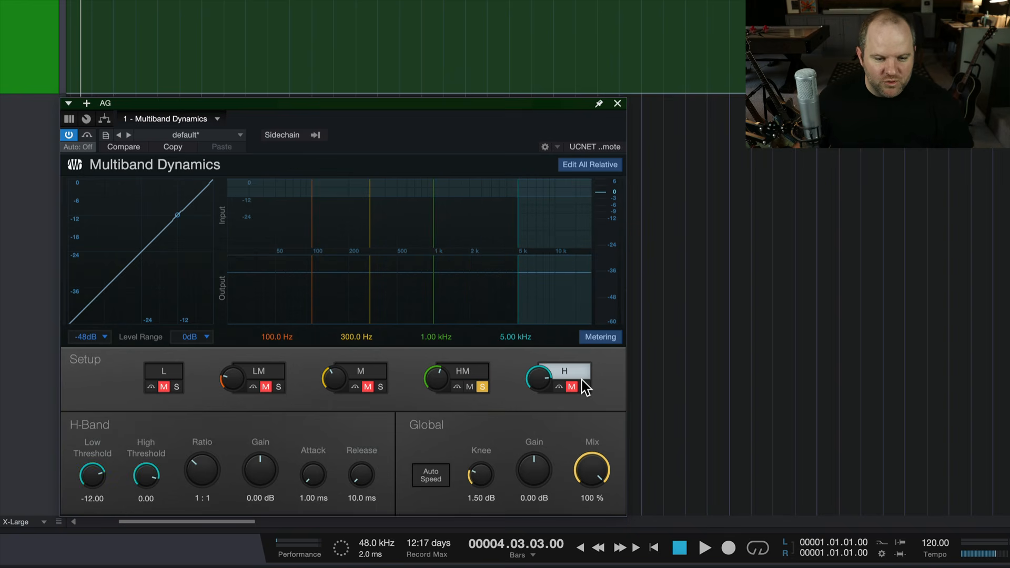
pyautogui.click(482, 388)
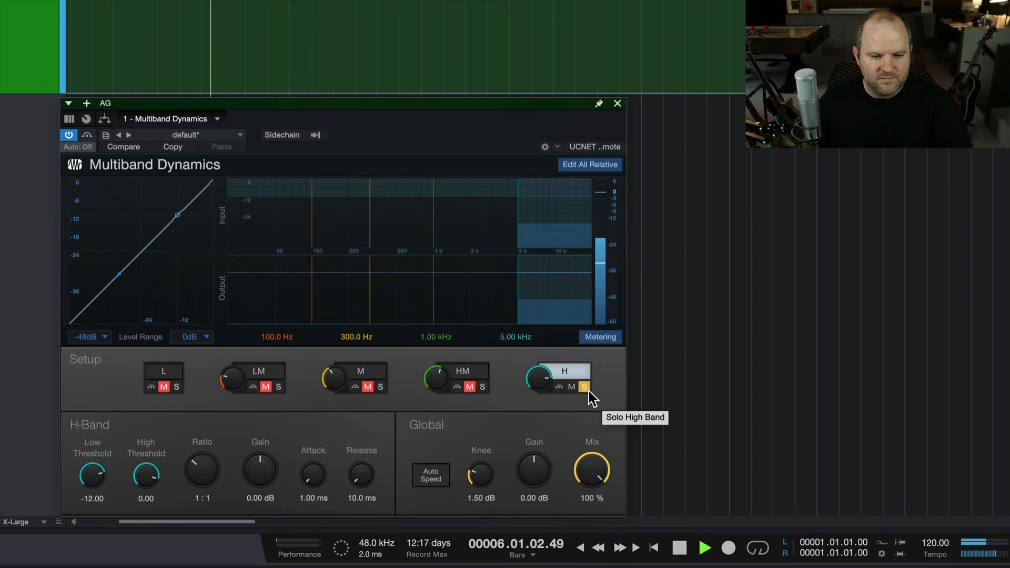
pyautogui.press('space')
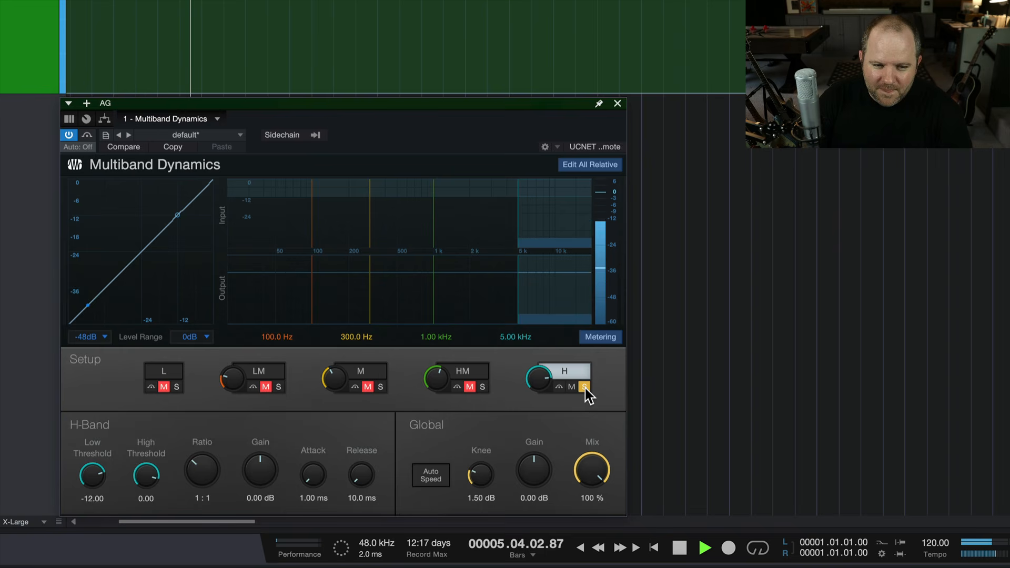
pyautogui.press('space')
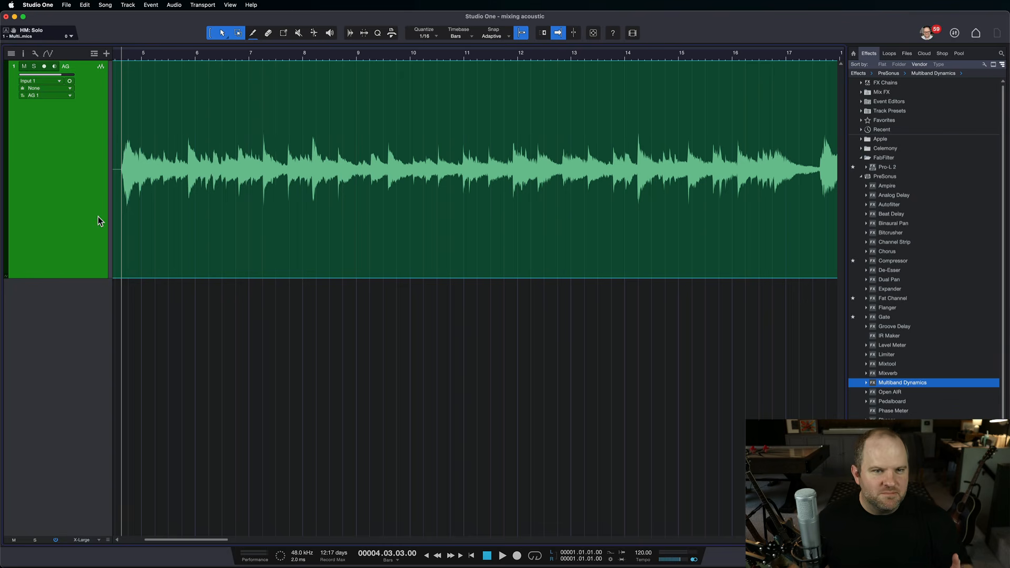
# Delete the AG guitar track and switch to Finder, going back to the RANDOMIZER (delete me) folder
pyautogui.click(39, 193)
pyautogui.press('Delete')
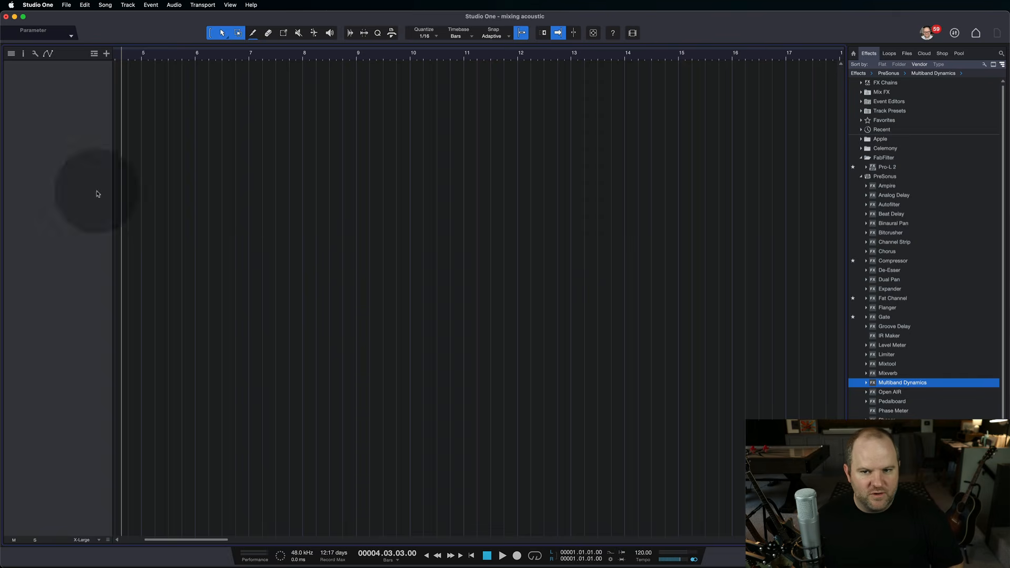
pyautogui.press('super+Tab')
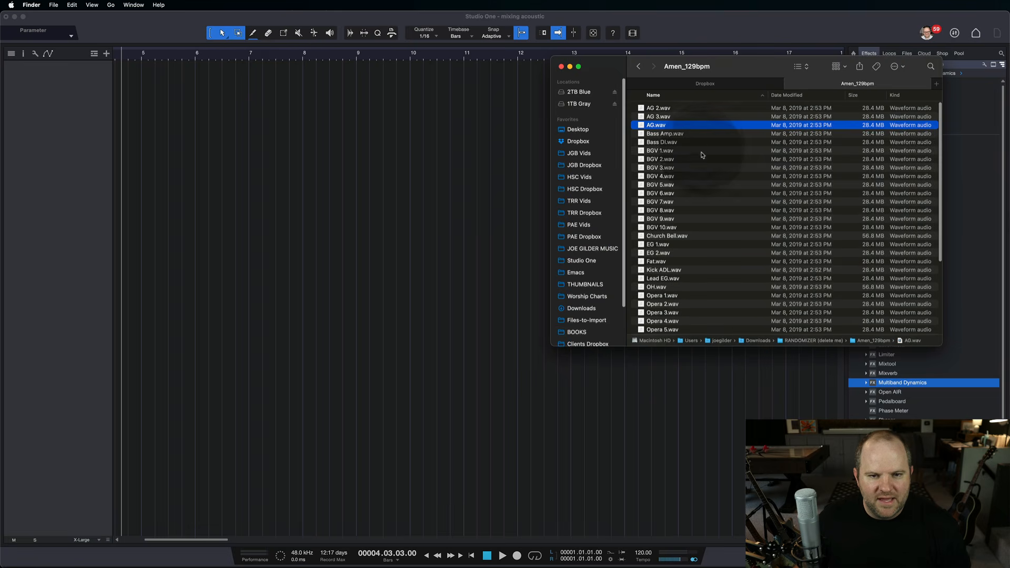
pyautogui.moveTo(729, 93); pyautogui.dragTo(549, 94)
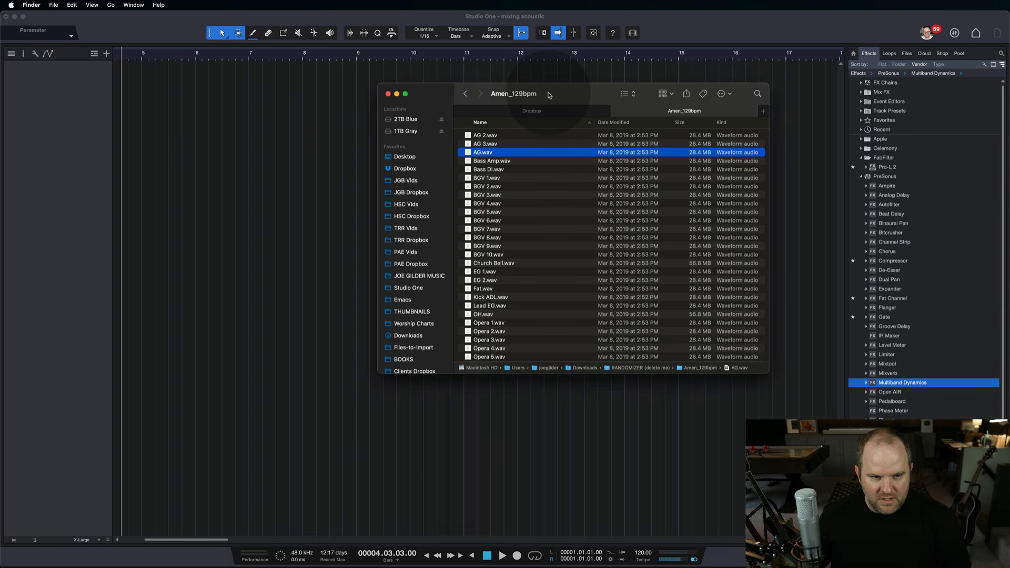
pyautogui.click(465, 94)
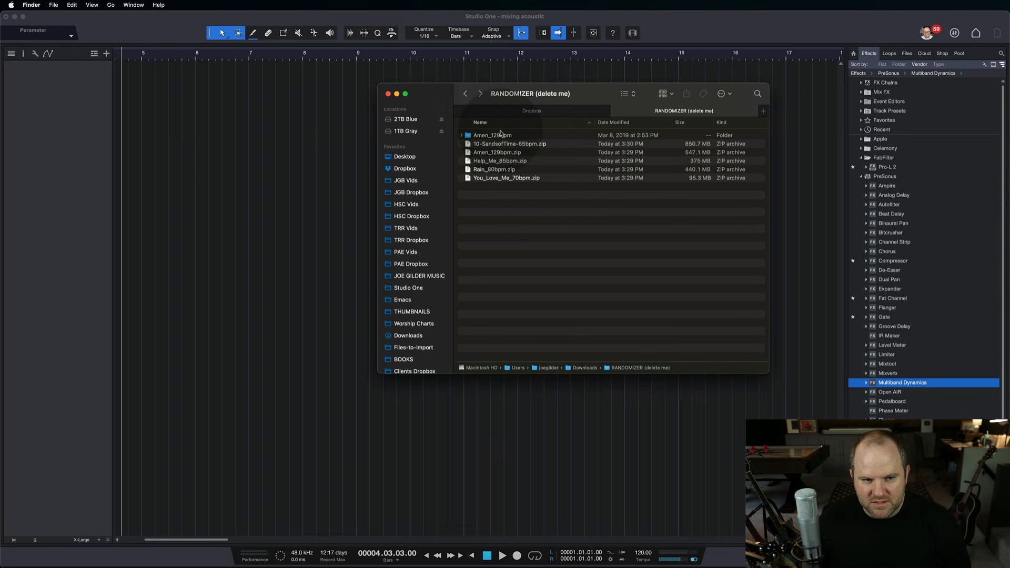
# Extract the archives Help_Me_85bpm.zip and 10-SandsofTime-65bpm.zip
pyautogui.click(513, 163)
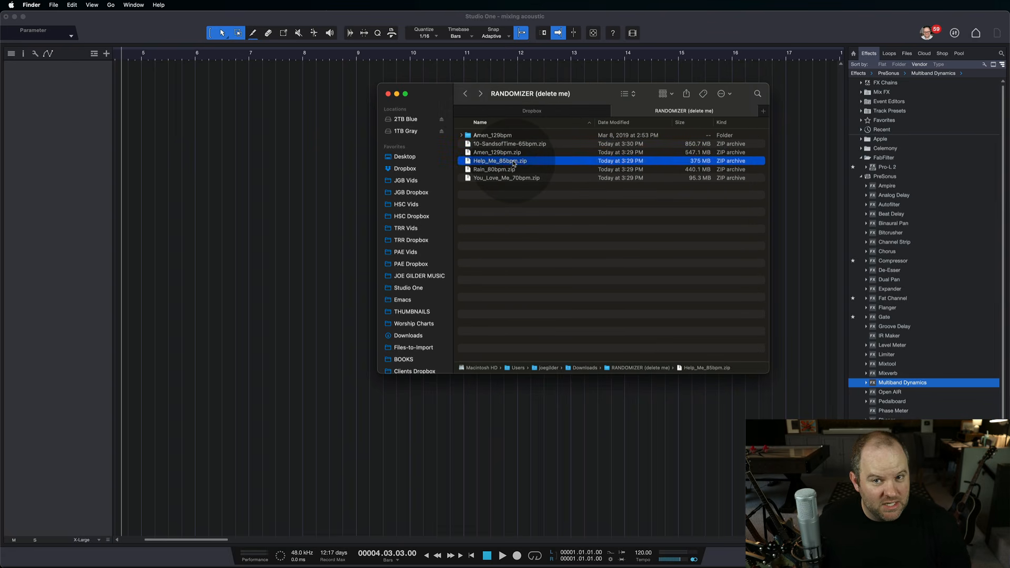
pyautogui.click(509, 145)
pyautogui.press('Down')
pyautogui.press('Down')
pyautogui.press('Down')
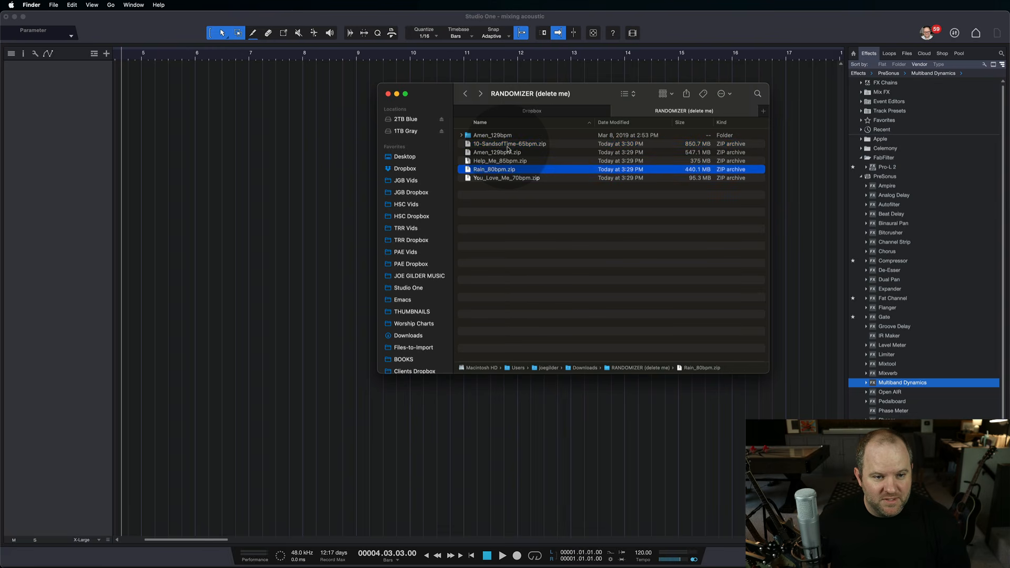
pyautogui.press('Up')
pyautogui.doubleClick(489, 163)
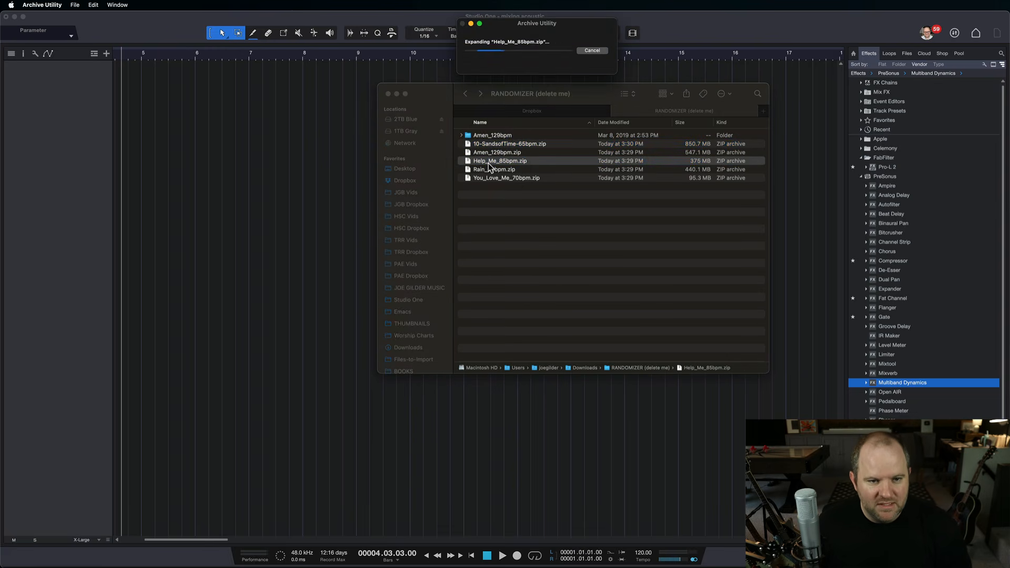
pyautogui.click(489, 150)
pyautogui.doubleClick(489, 152)
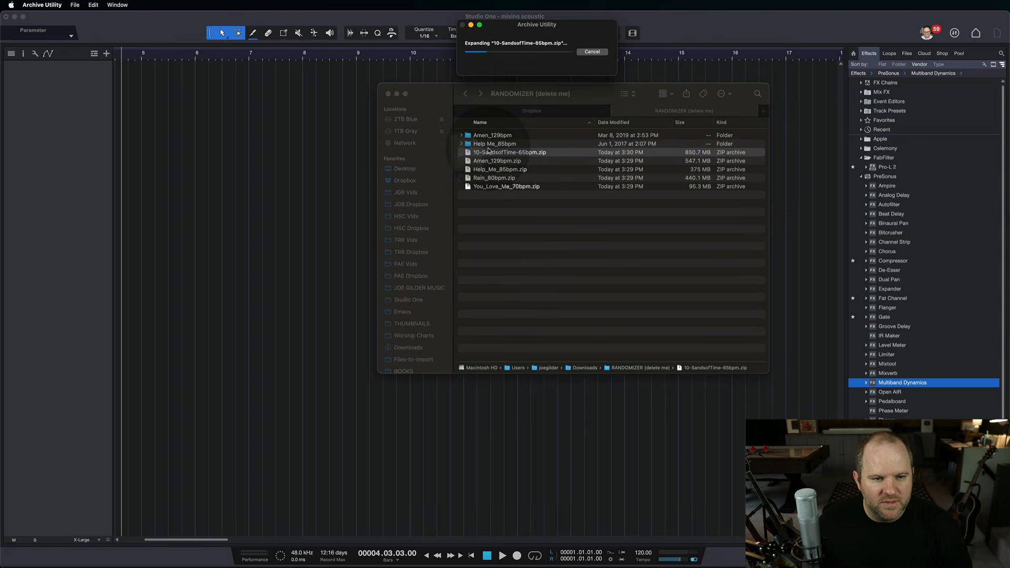
# Open the Help Me_85bpm folder and import Acoustic.wav into the empty Studio One arrangement as a new track
pyautogui.doubleClick(489, 144)
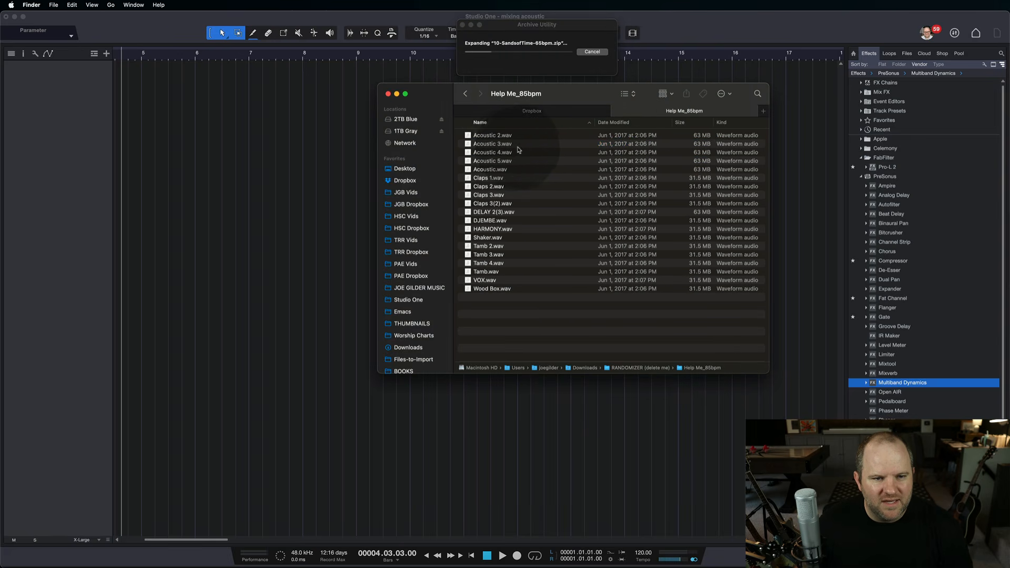
pyautogui.click(495, 144)
pyautogui.doubleClick(493, 152)
pyautogui.moveTo(492, 170); pyautogui.dragTo(127, 131)
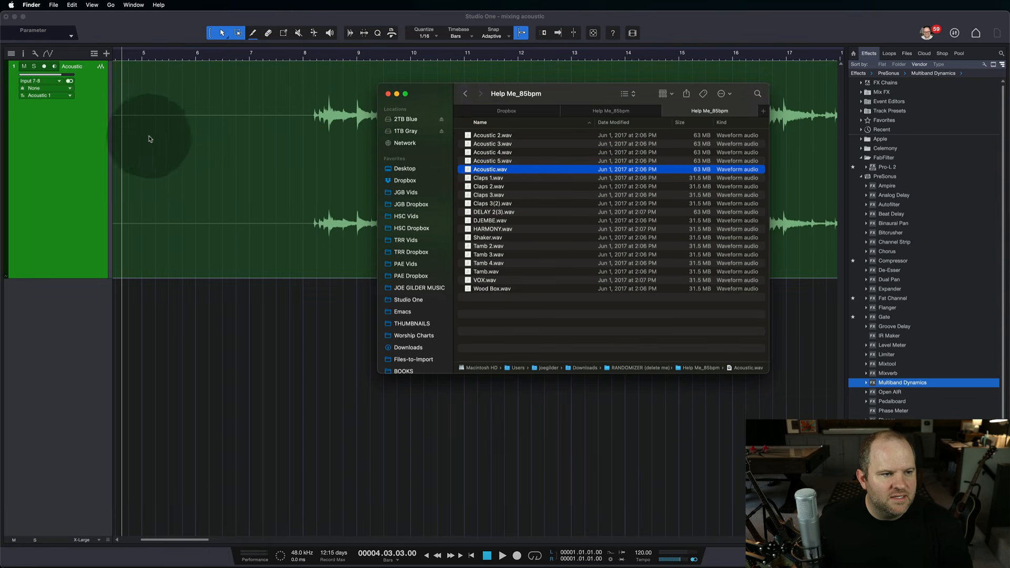
# Switch back to Studio One, turn on autoscroll, and play the imported Acoustic track from bar 4
pyautogui.click(171, 184)
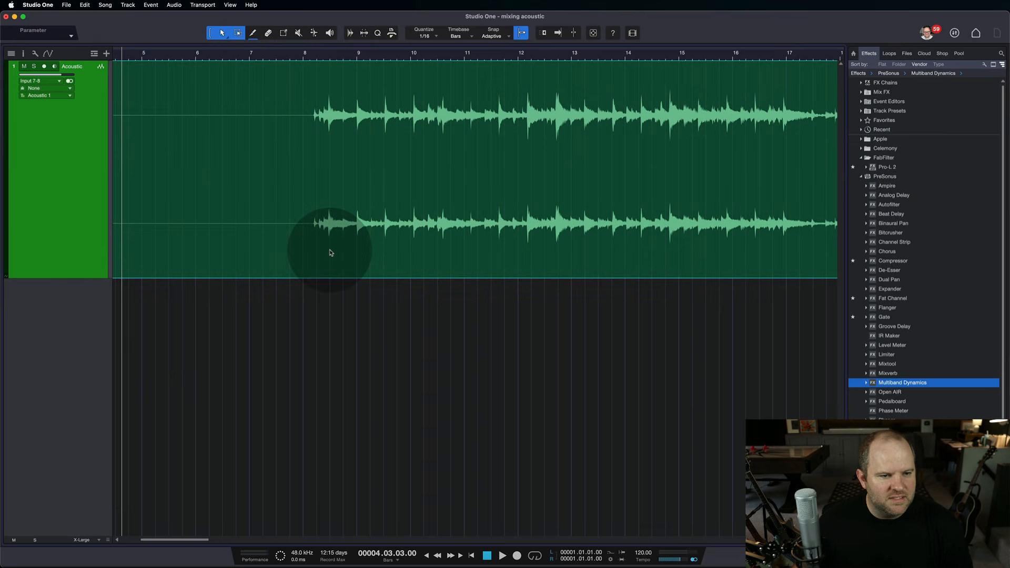
pyautogui.press('w')
pyautogui.press('w')
pyautogui.press('w')
pyautogui.press('w')
pyautogui.press('w')
pyautogui.moveTo(330, 250); pyautogui.dragTo(215, 250)
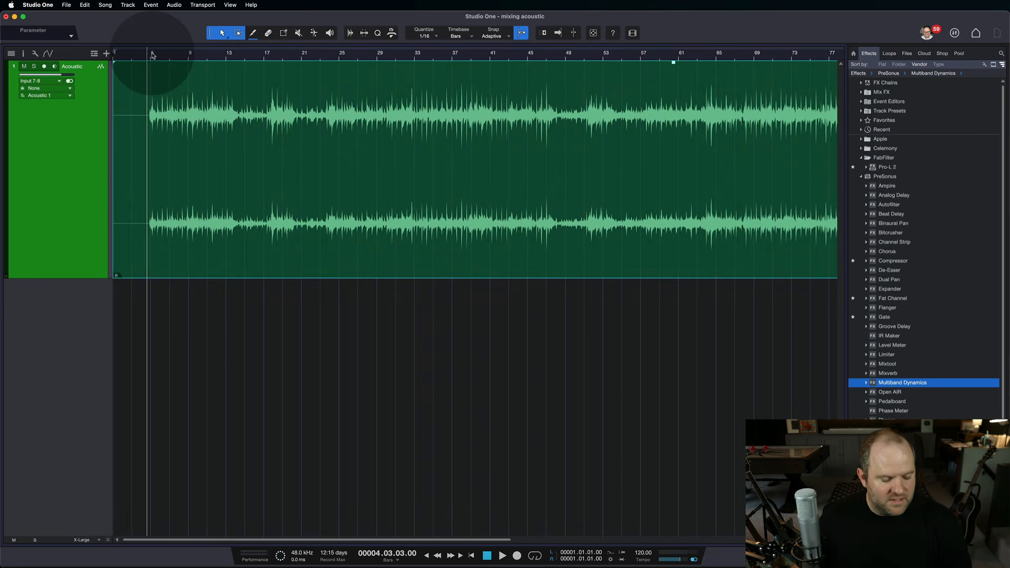
pyautogui.press('f')
pyautogui.press('space')
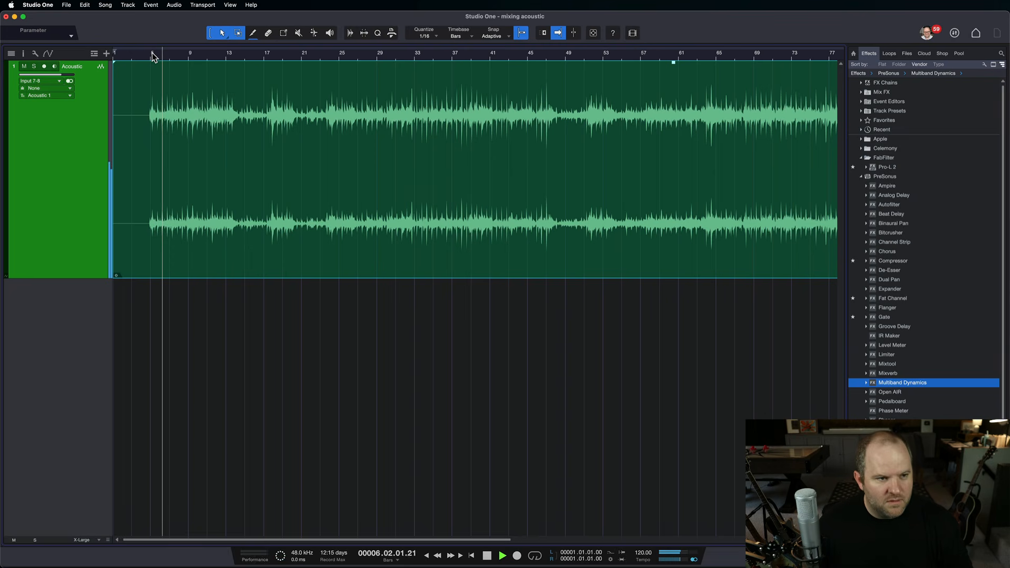
# Hide the browser and audition the guitar's opening bars with the waveform enlarged, then stop playback
pyautogui.scroll(10, 178, 195)
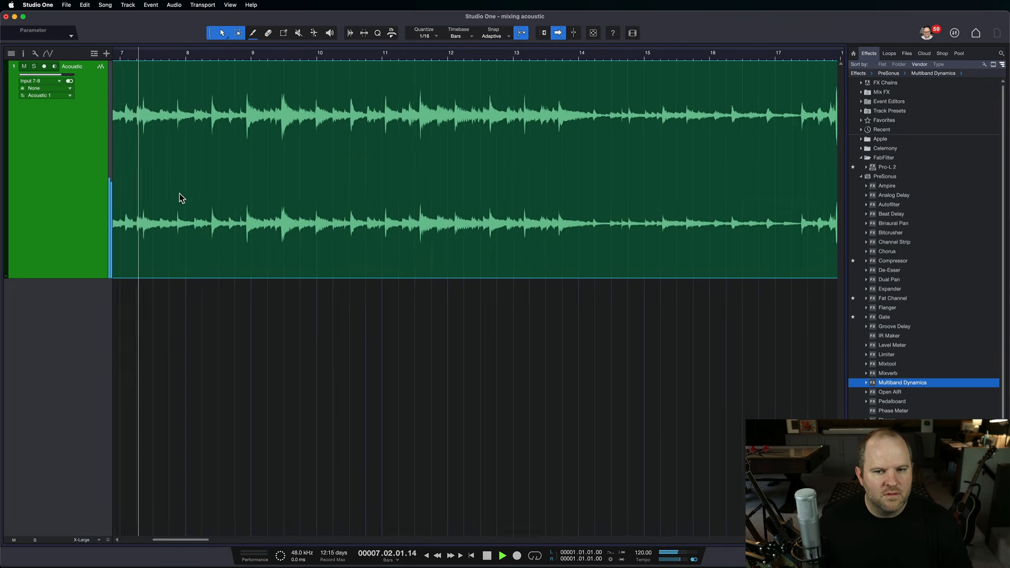
pyautogui.scroll(-2, 179, 196)
pyautogui.hscroll(-3, 179, 196)
pyautogui.press('F5')
pyautogui.hscroll(-2, 179, 197)
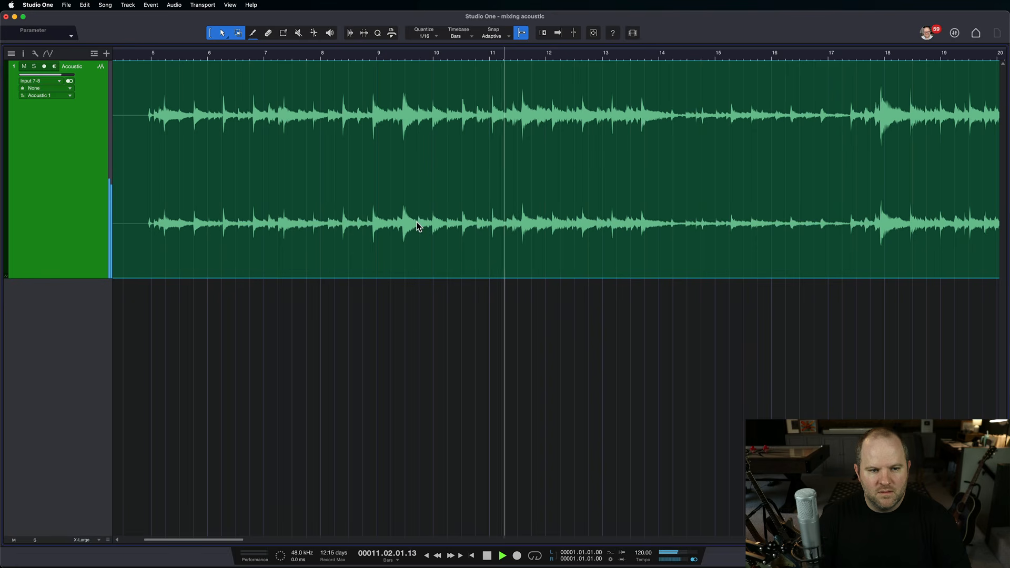
pyautogui.press('space')
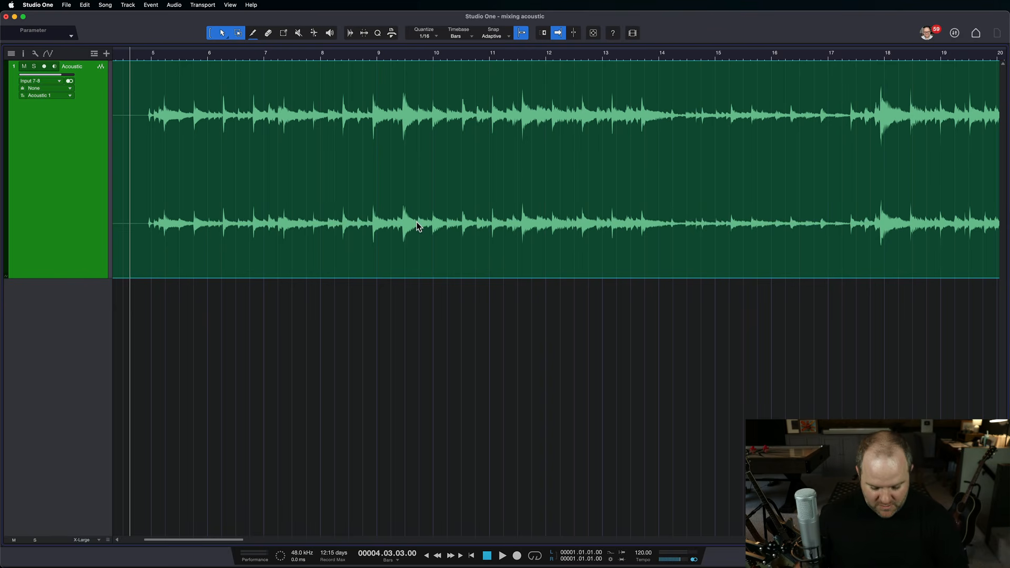
# Bring back the effects browser, insert Pro EQ on the Acoustic track, and enable its LLC low cut at 80 Hz
pyautogui.press('F5')
pyautogui.scroll(-3, 889, 363)
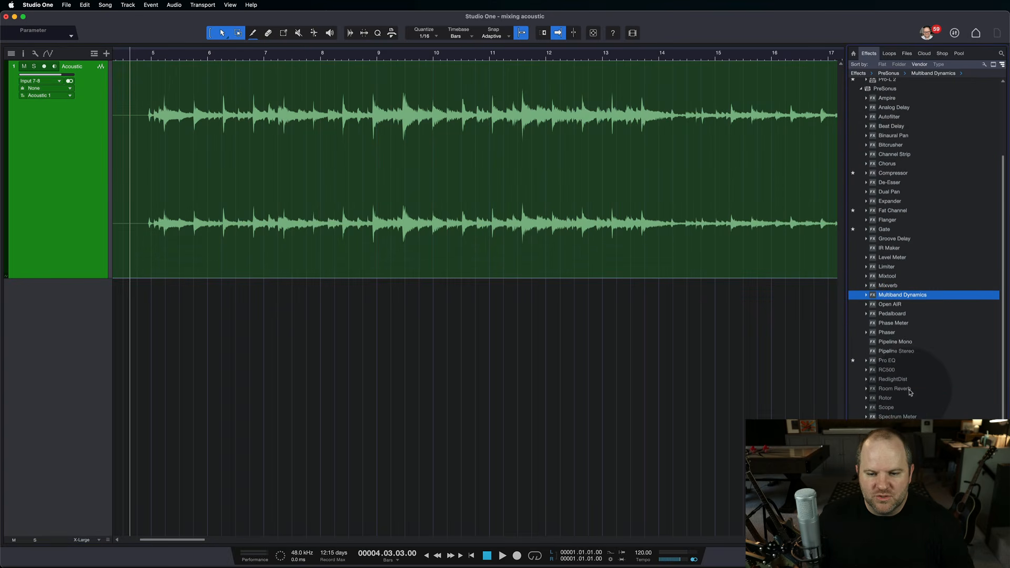
pyautogui.moveTo(889, 359); pyautogui.dragTo(417, 215)
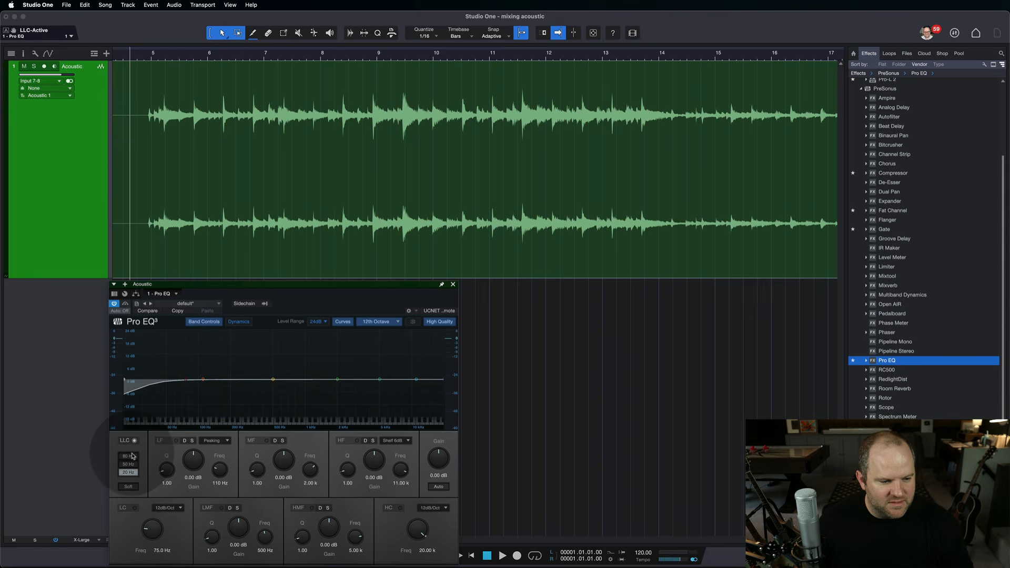
pyautogui.click(132, 456)
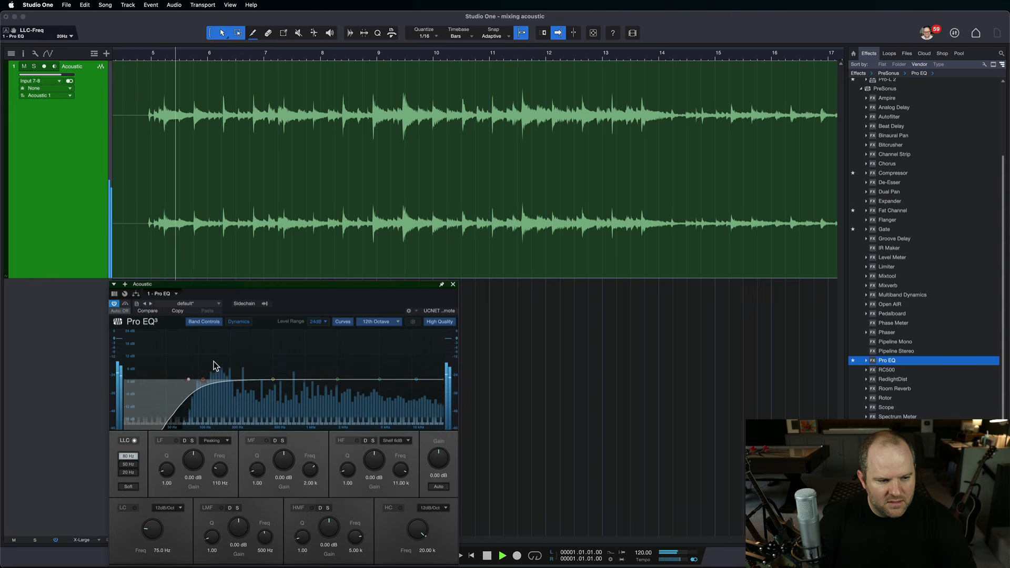
pyautogui.press('space')
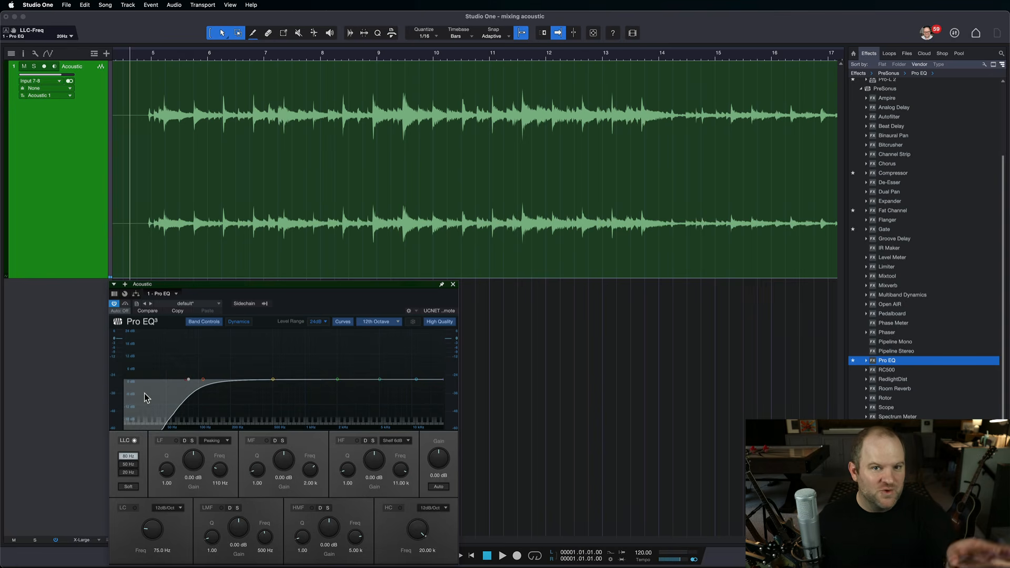
pyautogui.moveTo(202, 288); pyautogui.dragTo(172, 174)
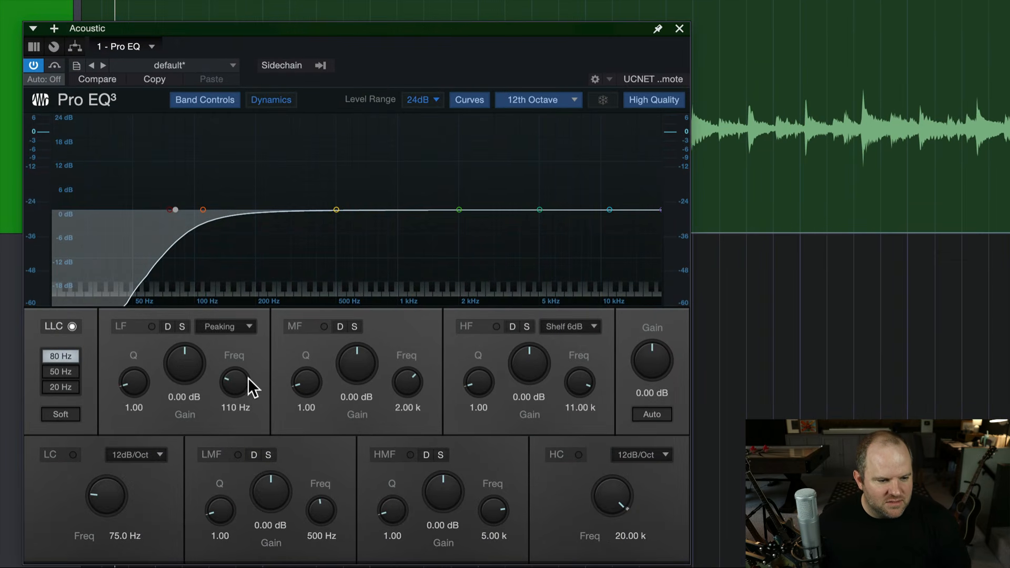
# Enable auto gain, boost the LMF band 17.06 dB at 149 Hz with a Q of 3.10, and audition the resonance
pyautogui.moveTo(336, 209); pyautogui.dragTo(282, 203)
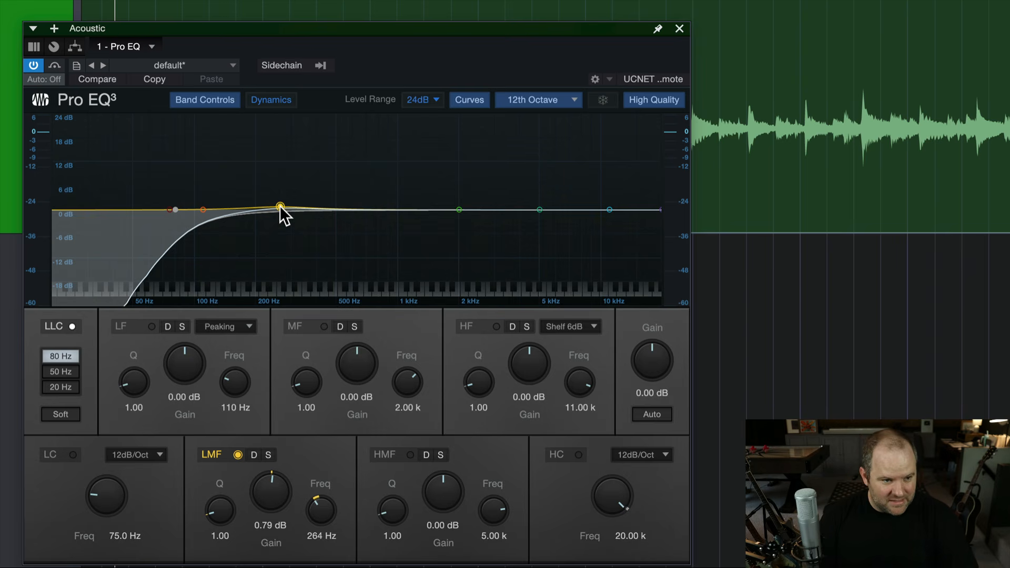
pyautogui.moveTo(279, 205); pyautogui.dragTo(253, 182)
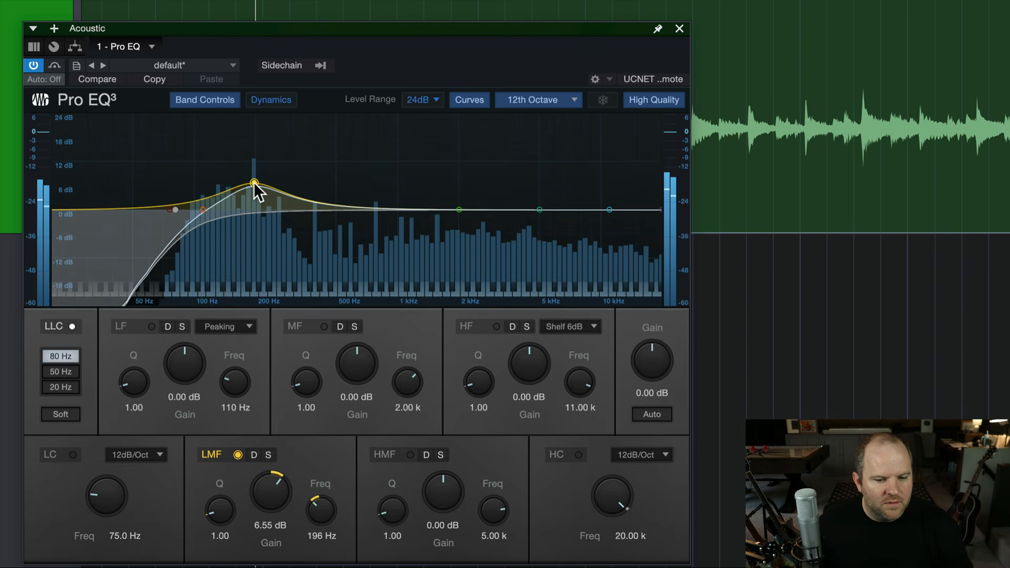
pyautogui.click(640, 414)
pyautogui.scroll(10, 251, 181)
pyautogui.moveTo(251, 181); pyautogui.dragTo(229, 139)
pyautogui.scroll(-10, 230, 135)
pyautogui.scroll(4, 230, 135)
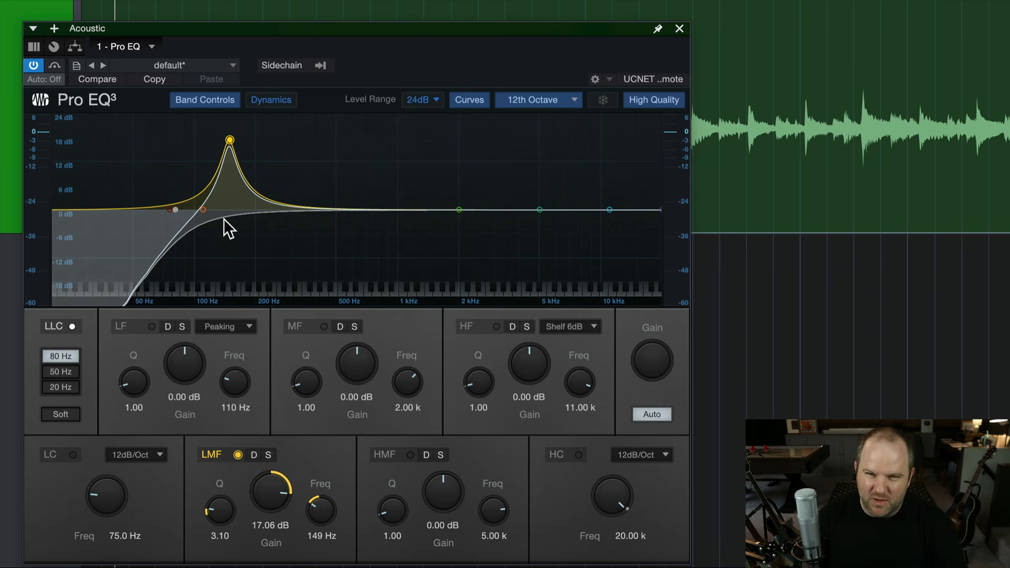
pyautogui.press('space')
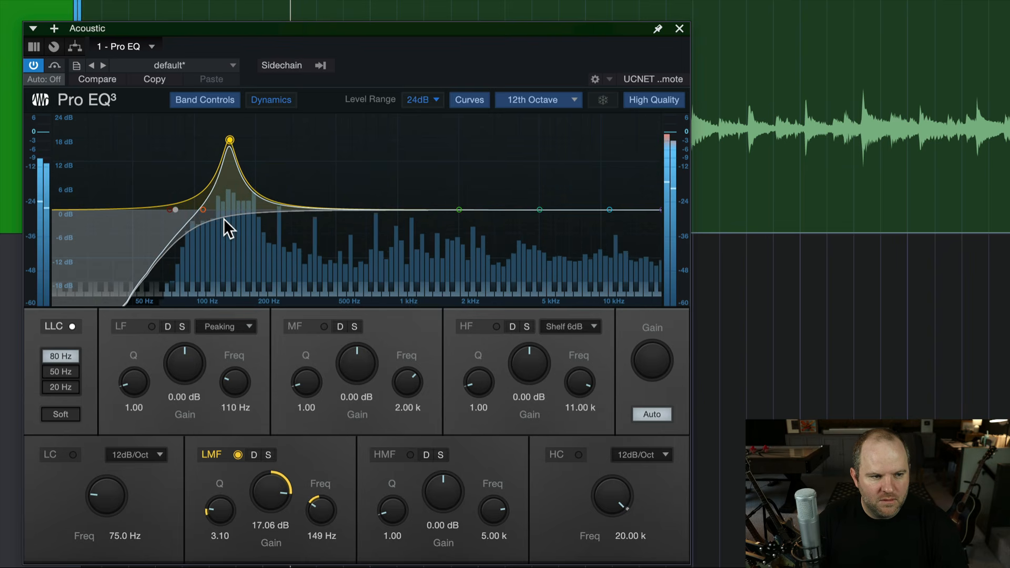
pyautogui.press('space')
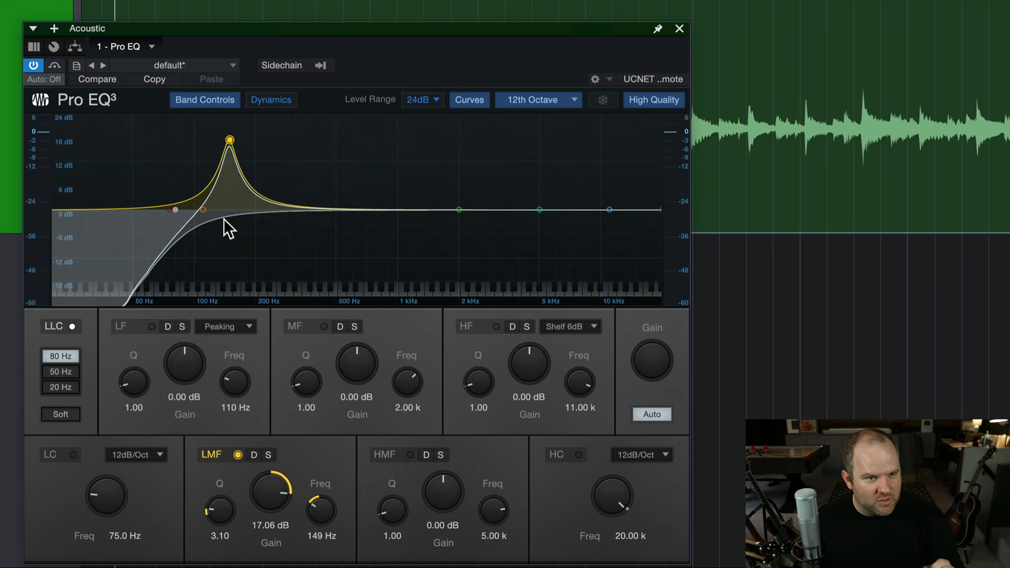
# Turn the LMF boost into a cut of -4.54 dB and narrow its Q to 6.08 during playback
pyautogui.moveTo(271, 497); pyautogui.dragTo(270, 500)
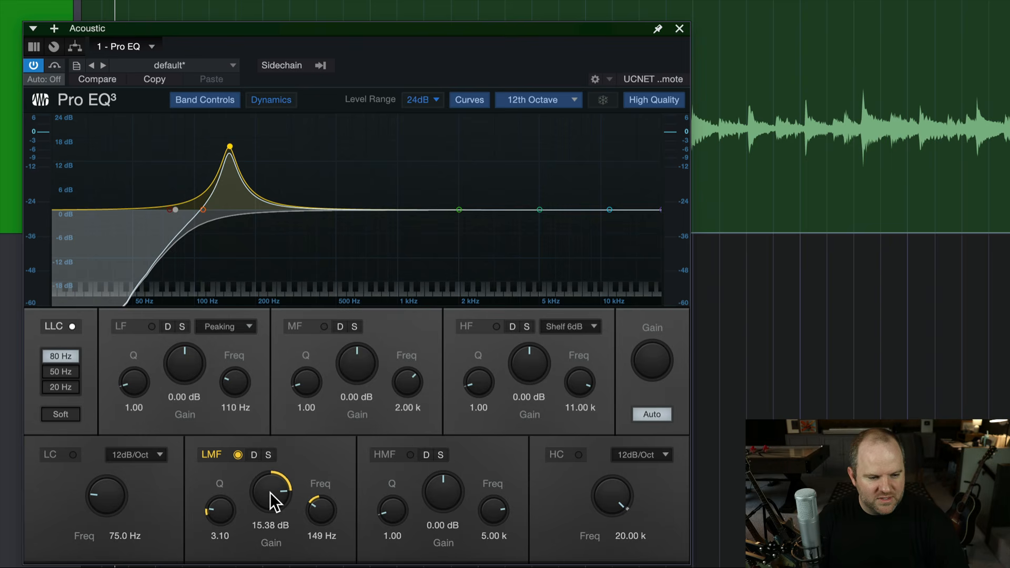
pyautogui.press('space')
pyautogui.moveTo(270, 493); pyautogui.dragTo(264, 554)
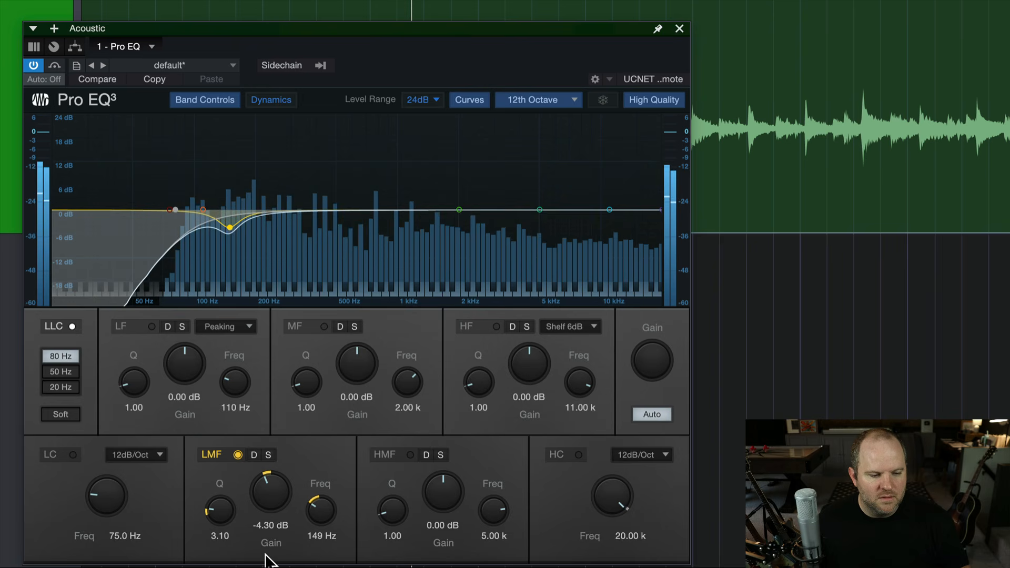
pyautogui.moveTo(219, 522); pyautogui.dragTo(256, 487)
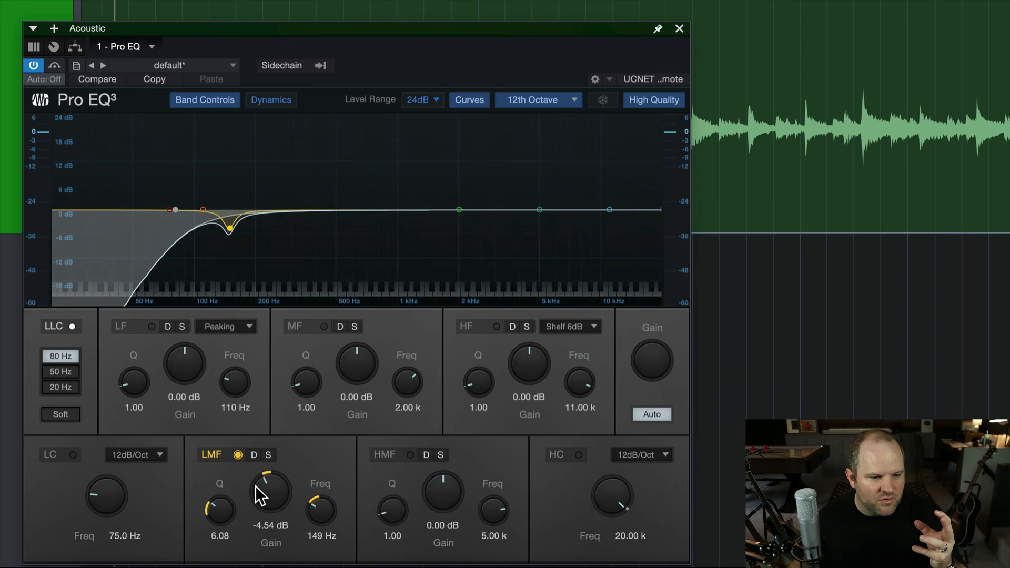
# Compare the guitar with and without the LMF cut by toggling the band, leaving it enabled
pyautogui.click(238, 456)
pyautogui.click(238, 455)
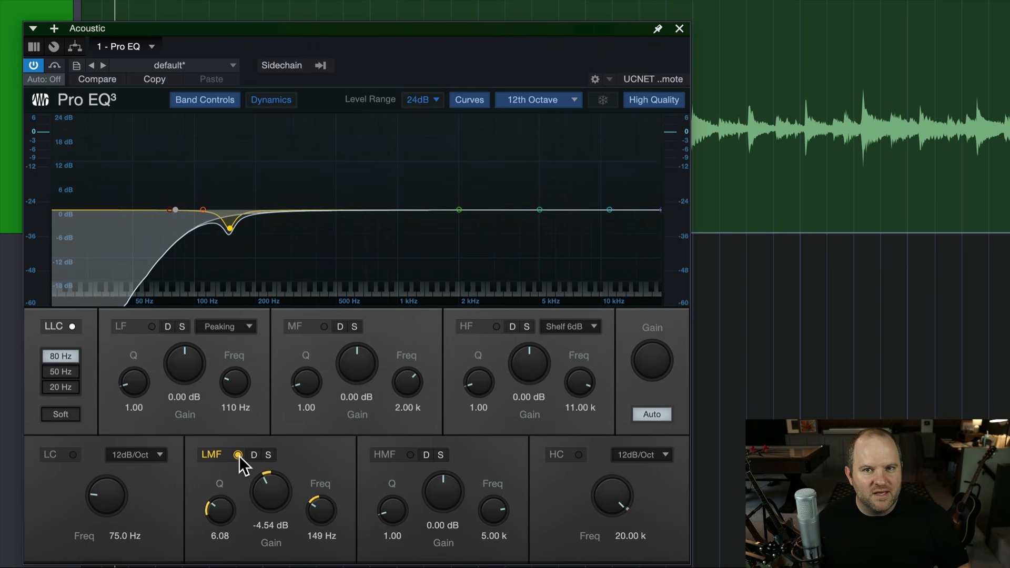
pyautogui.click(238, 455)
pyautogui.click(239, 456)
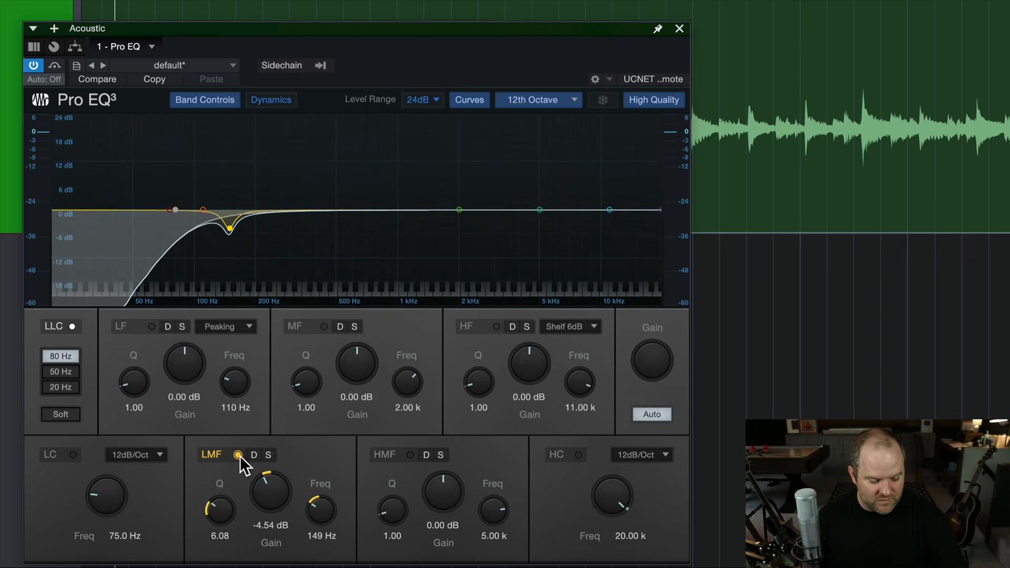
pyautogui.click(238, 455)
pyautogui.click(238, 455)
pyautogui.click(237, 455)
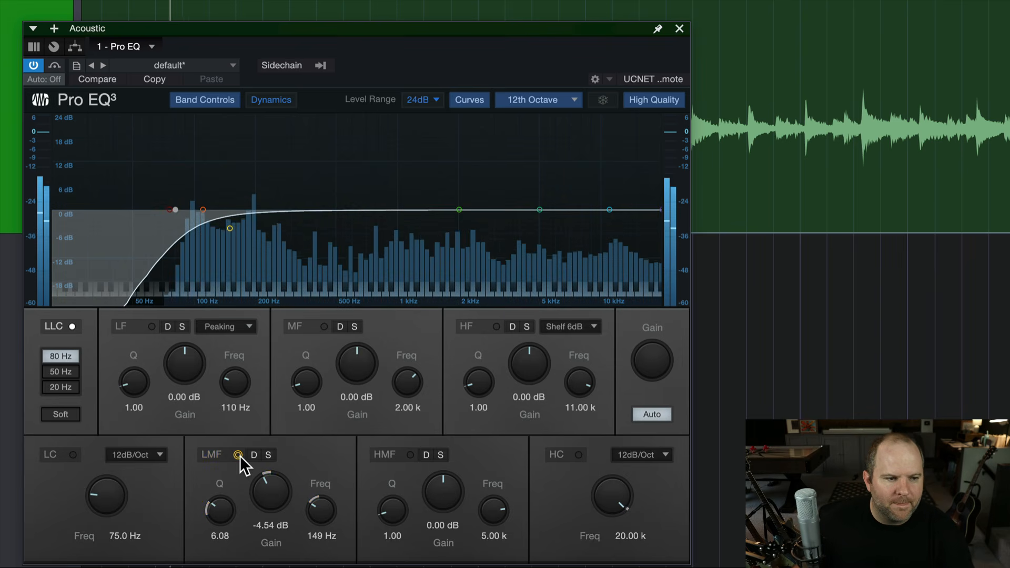
pyautogui.click(238, 456)
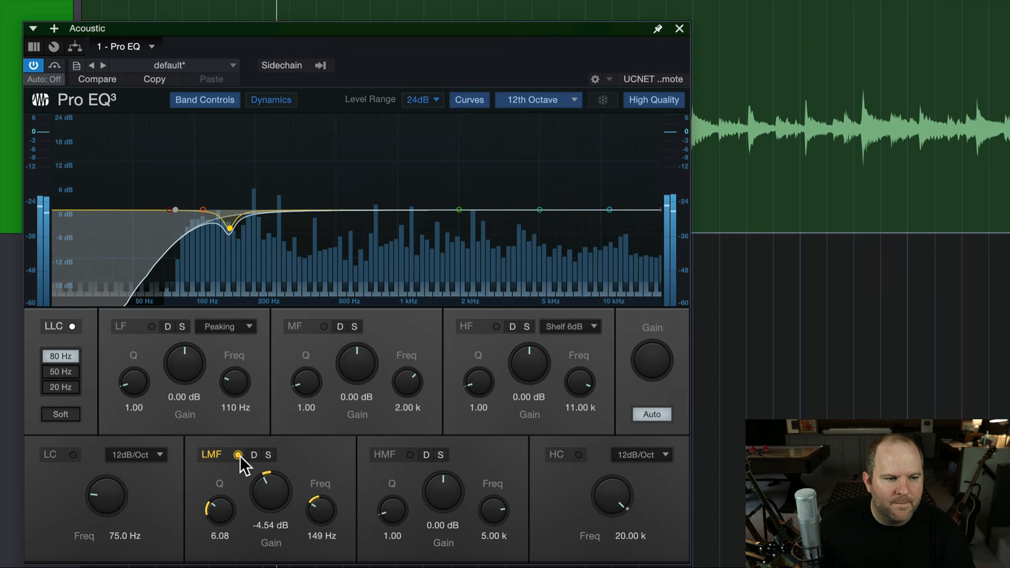
pyautogui.click(238, 455)
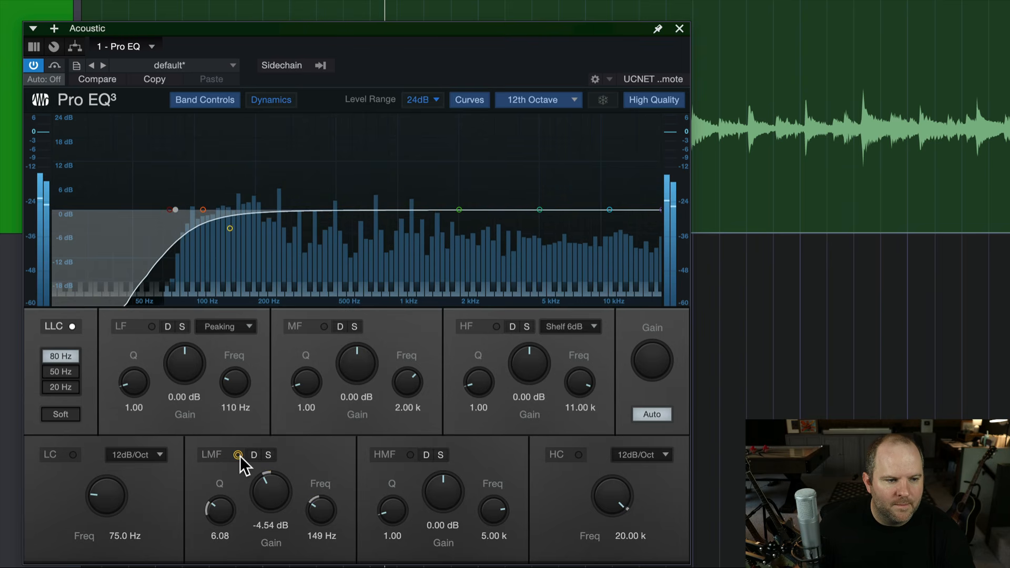
pyautogui.click(239, 456)
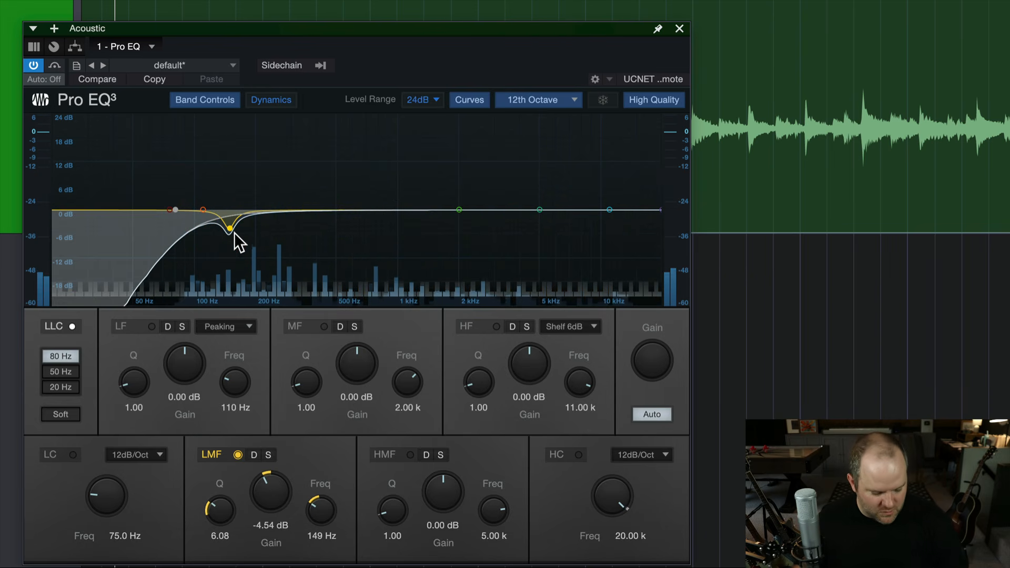
# Shift the LMF cut to 168 Hz at -5.16 dB during playback and compare the sound with the band bypassed
pyautogui.press('space')
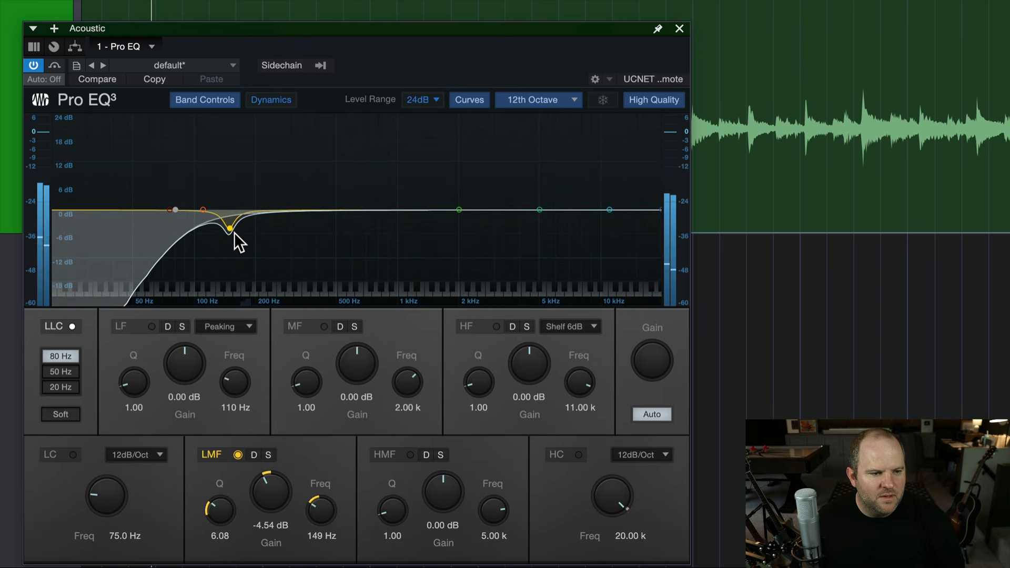
pyautogui.moveTo(228, 227)
pyautogui.mouseDown()
pyautogui.moveTo(228, 241)
pyautogui.moveTo(224, 164)
pyautogui.moveTo(251, 140)
pyautogui.moveTo(239, 144)
pyautogui.moveTo(244, 238)
pyautogui.moveTo(229, 236)
pyautogui.moveTo(240, 230)
pyautogui.mouseUp()
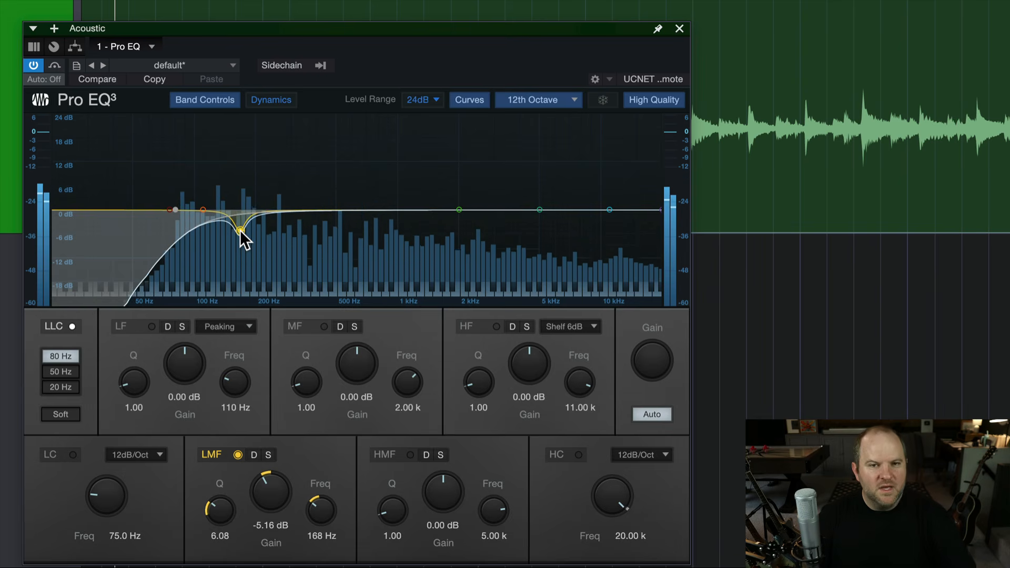
pyautogui.press('space')
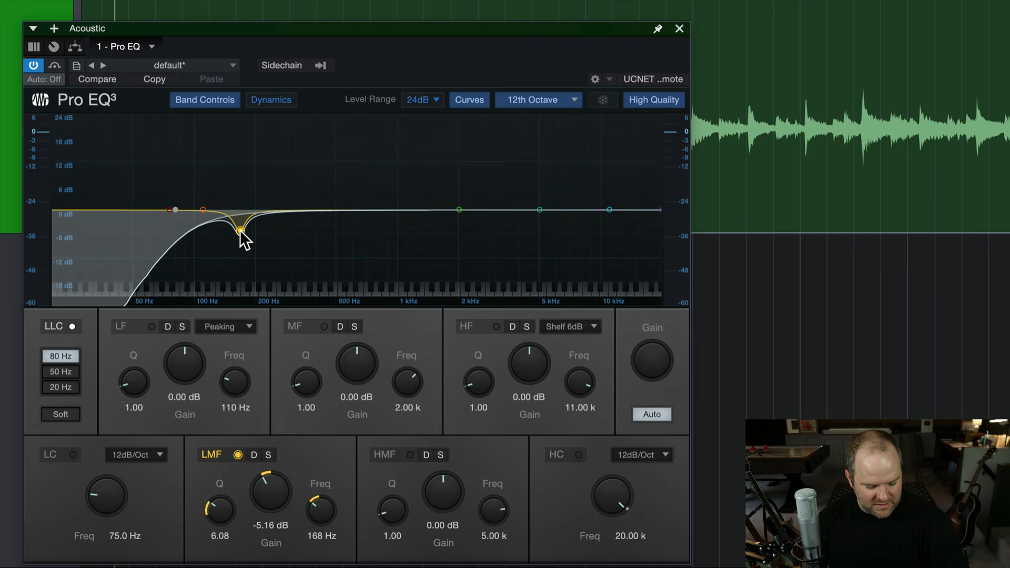
pyautogui.click(237, 454)
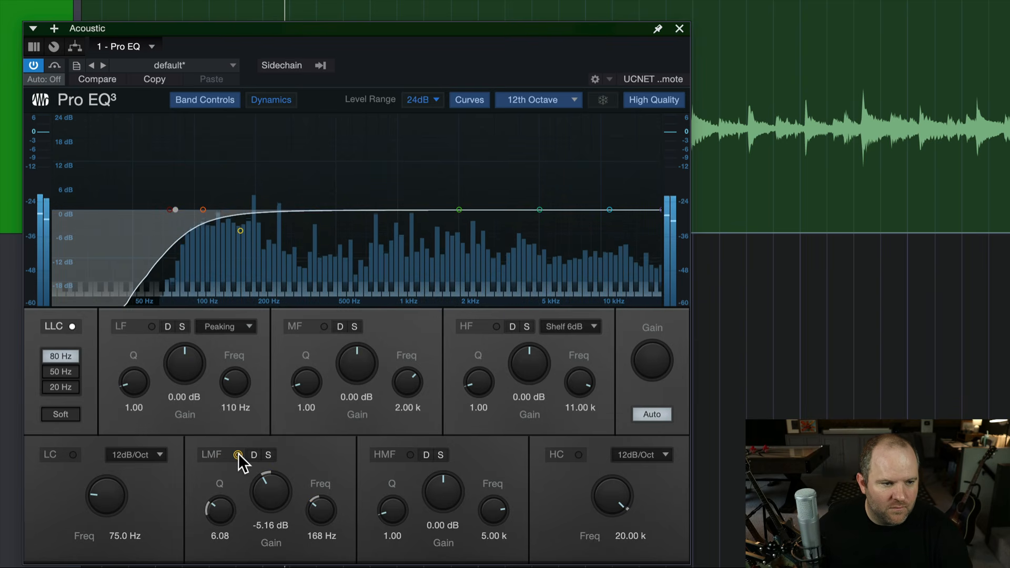
pyautogui.click(238, 454)
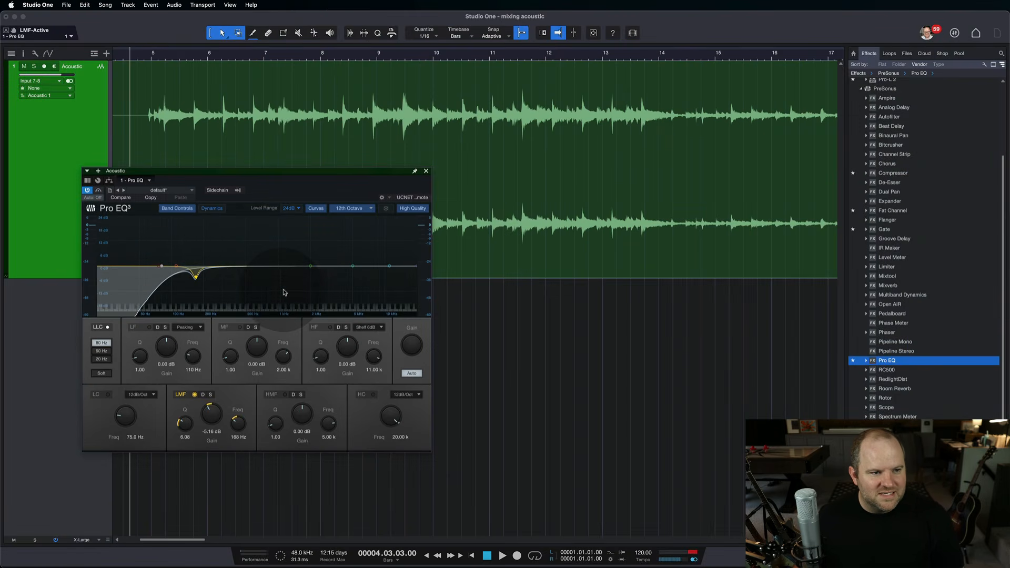
# Audition the equalized guitar from bar 6
pyautogui.click(208, 53)
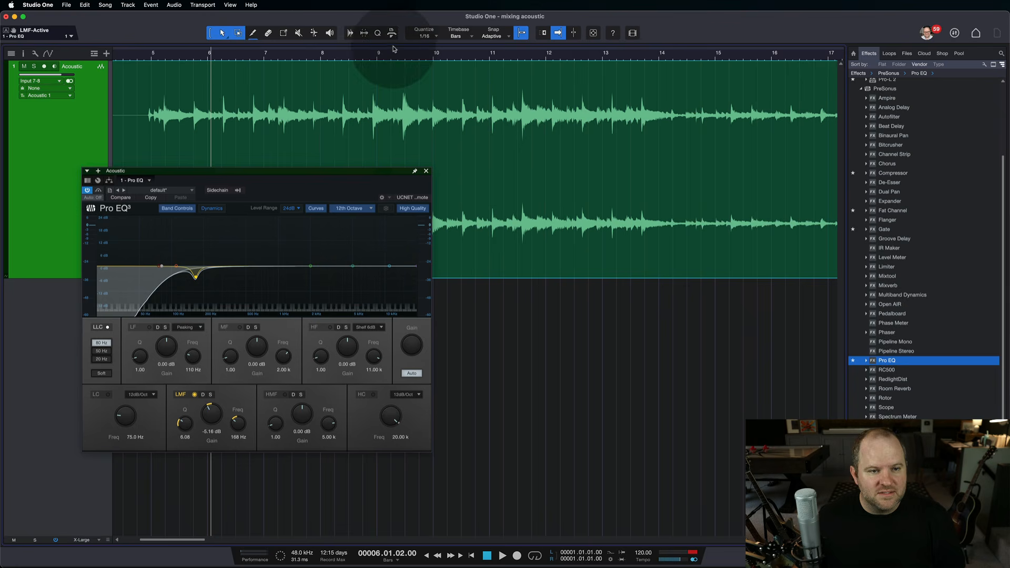
pyautogui.press('space')
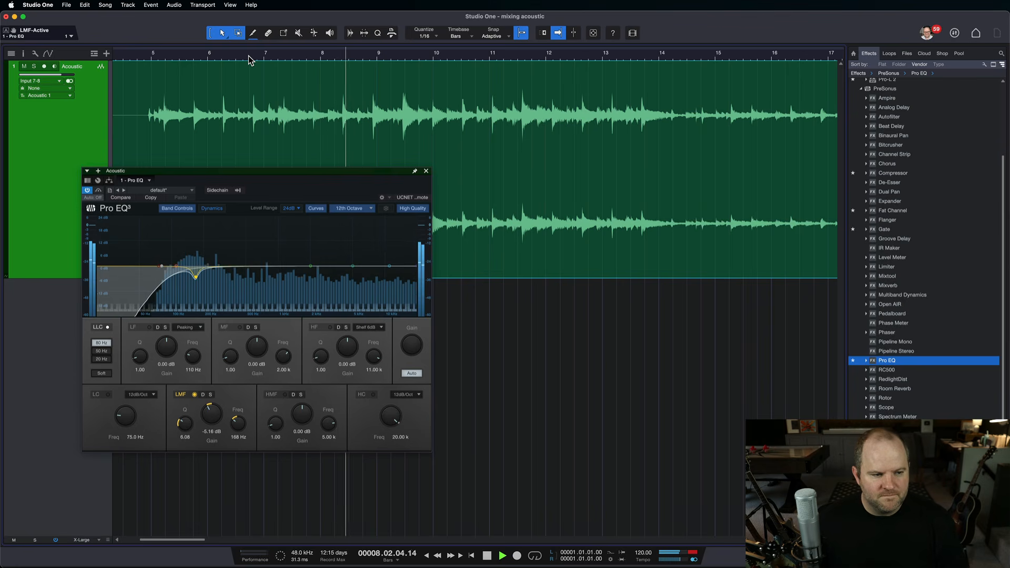
pyautogui.press('space')
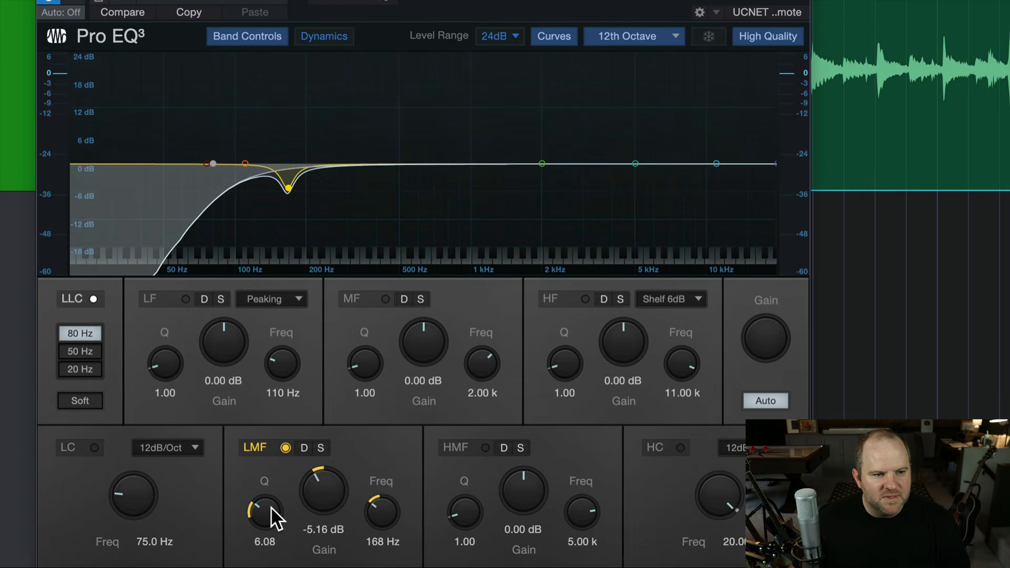
# Widen the LMF band to a Q of 3.23 and move its cut to 155 Hz at -7.93 dB while listening
pyautogui.moveTo(270, 506)
pyautogui.mouseDown()
pyautogui.moveTo(269, 523)
pyautogui.moveTo(278, 524)
pyautogui.mouseUp()
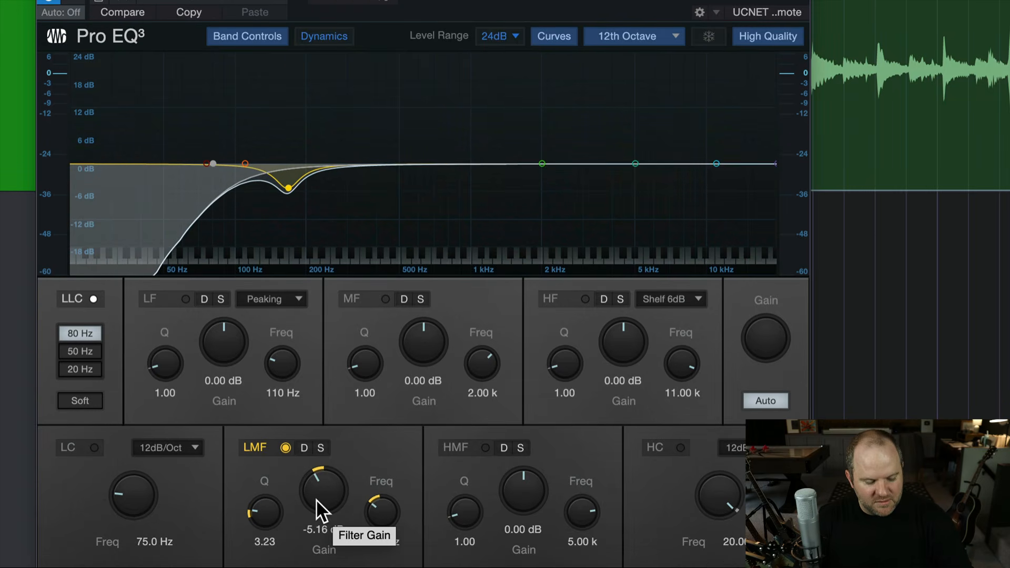
pyautogui.press('space')
pyautogui.moveTo(291, 183); pyautogui.dragTo(279, 200)
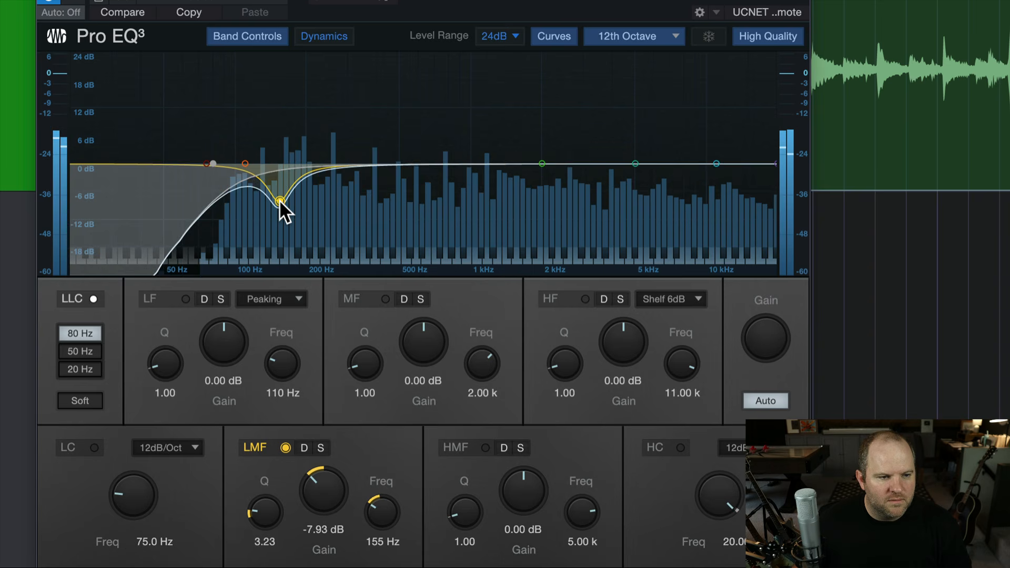
# Set the LMF cut to 160 Hz, -5.95 dB and a Q of 2.93 while listening, and audition it from bar 6
pyautogui.scroll(5, 279, 200)
pyautogui.scroll(-1, 279, 200)
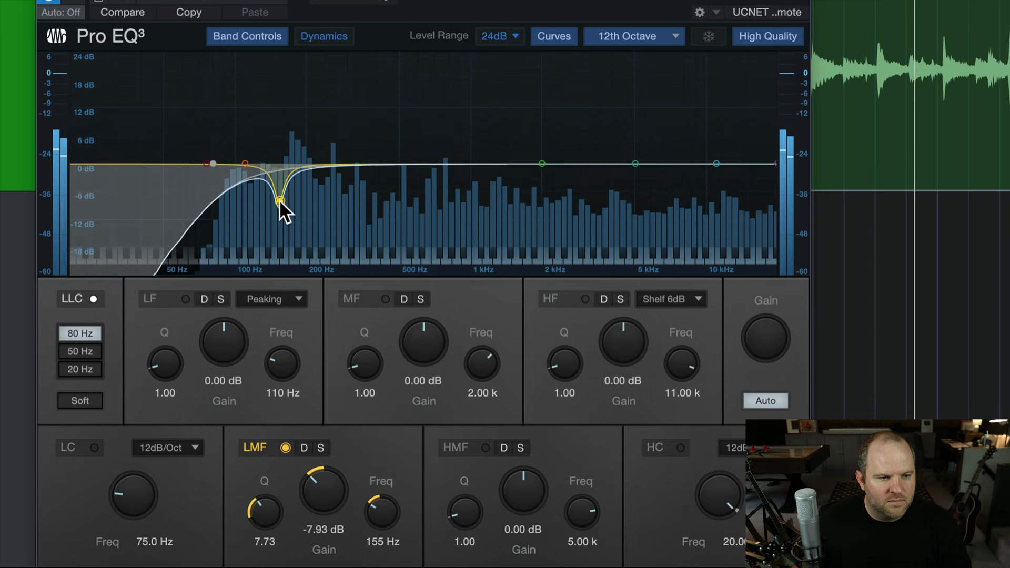
pyautogui.scroll(-5, 279, 200)
pyautogui.moveTo(279, 200); pyautogui.dragTo(283, 191)
pyautogui.scroll(1, 284, 198)
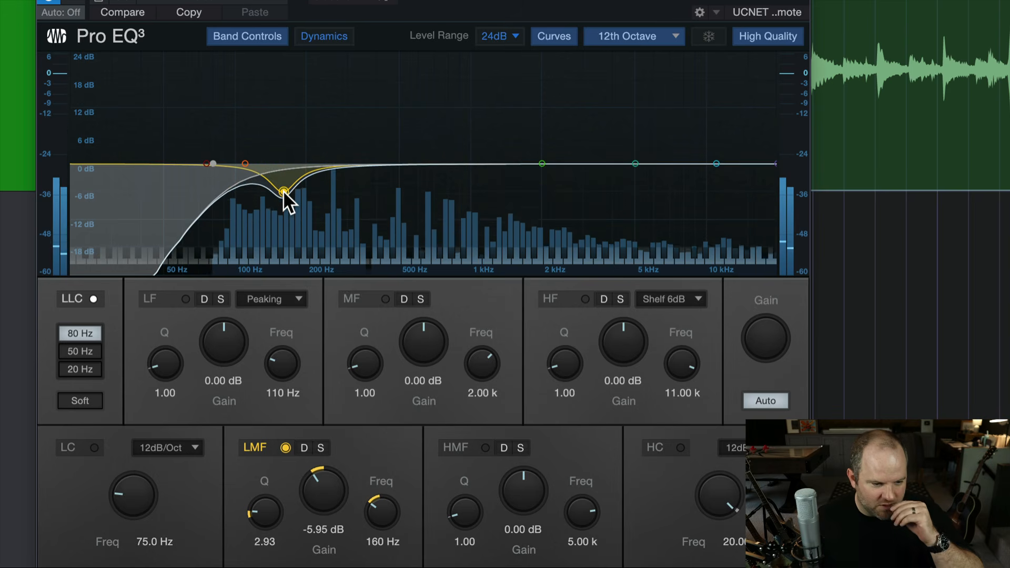
pyautogui.press('space')
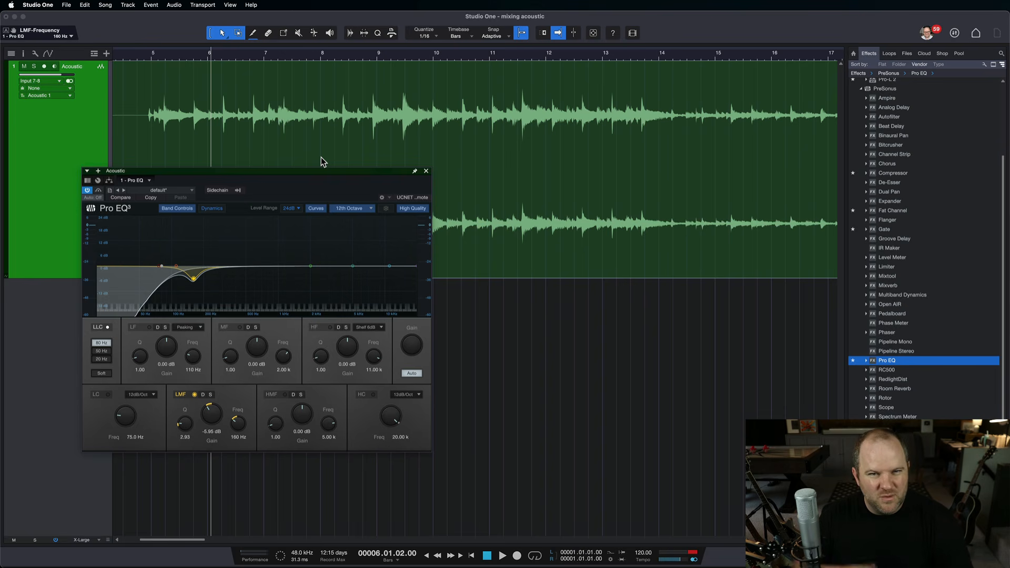
pyautogui.press('space')
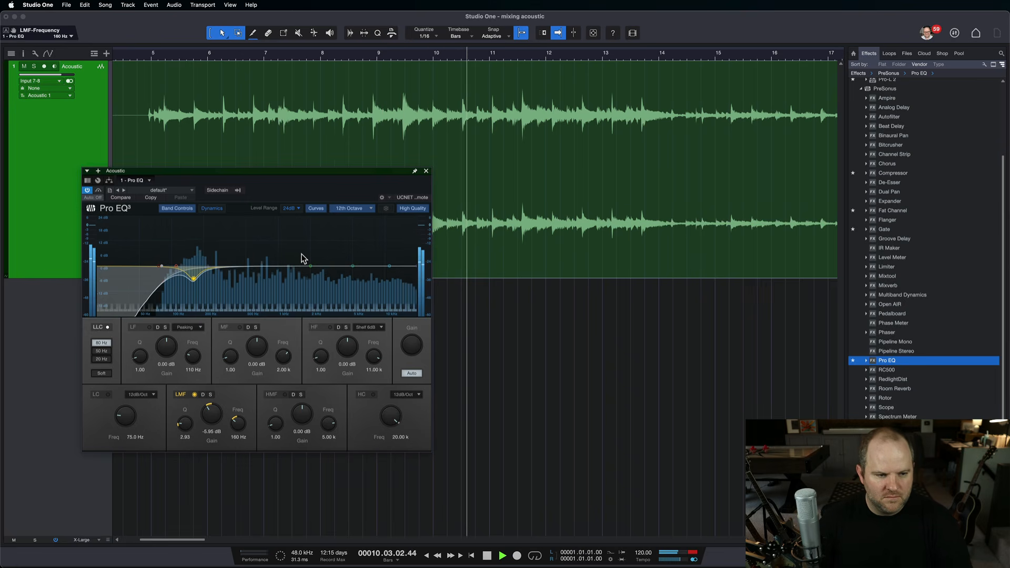
pyautogui.press('space')
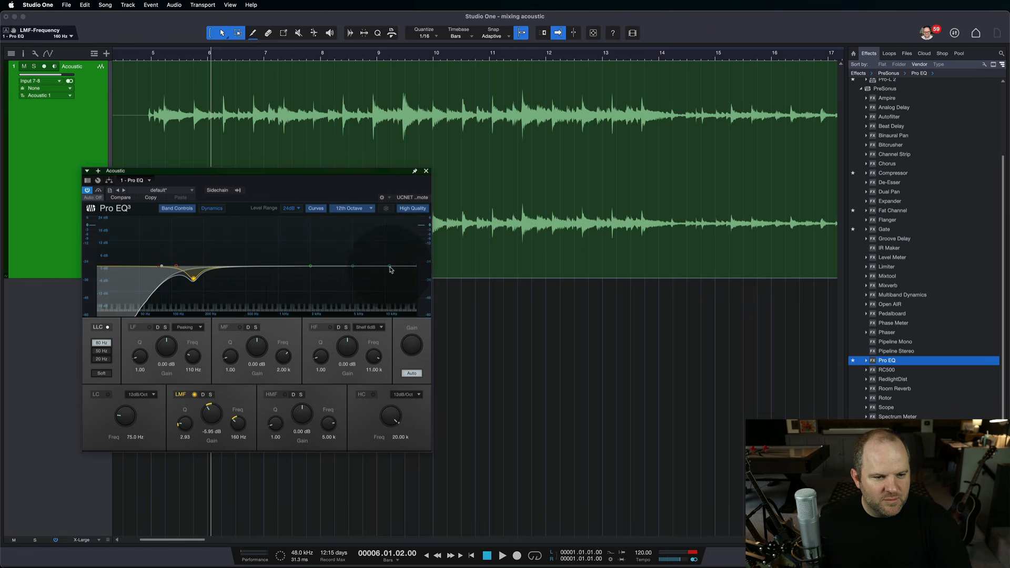
# Enable the HF band as a peaking filter and give it a 1.39 dB boost at 9.31 kHz during playback
pyautogui.click(368, 327)
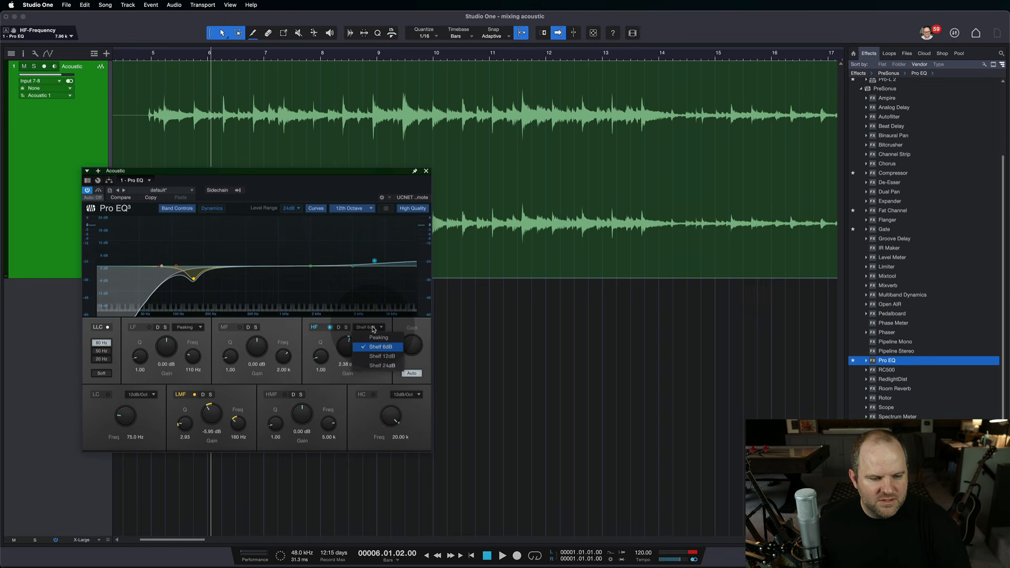
pyautogui.click(368, 321)
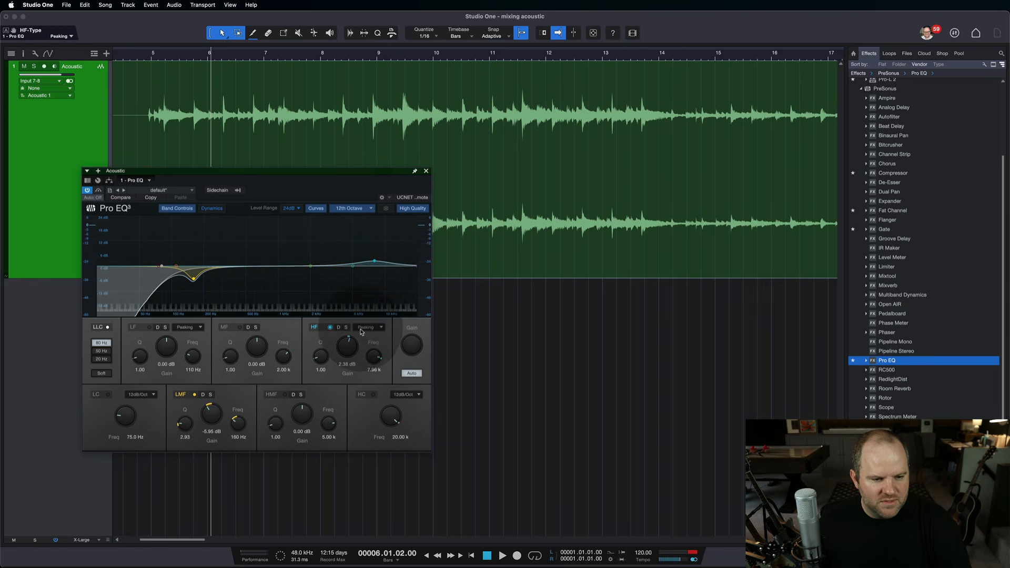
pyautogui.press('space')
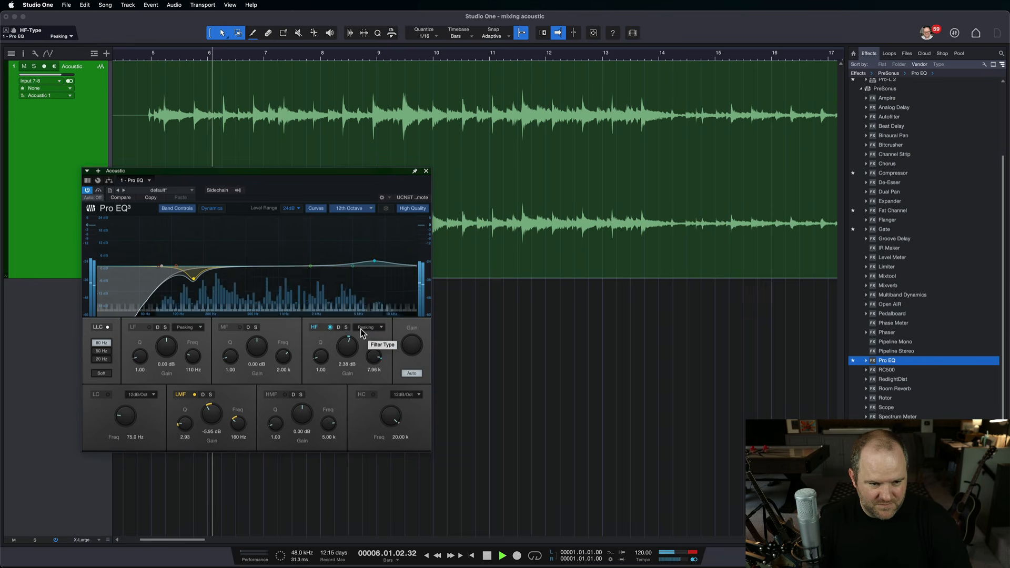
pyautogui.moveTo(374, 262)
pyautogui.mouseDown()
pyautogui.moveTo(412, 232)
pyautogui.moveTo(382, 264)
pyautogui.mouseUp()
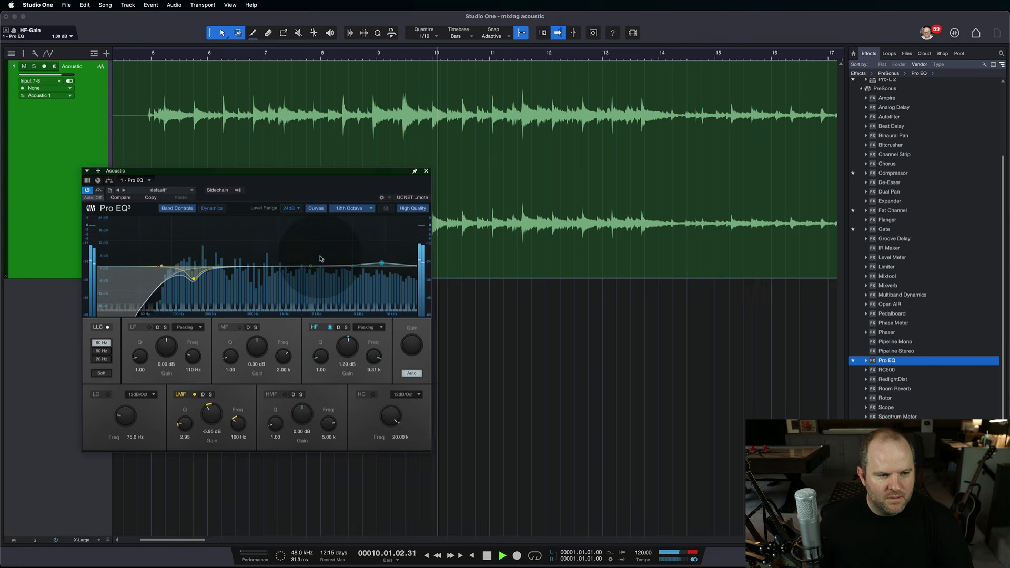
pyautogui.press('space')
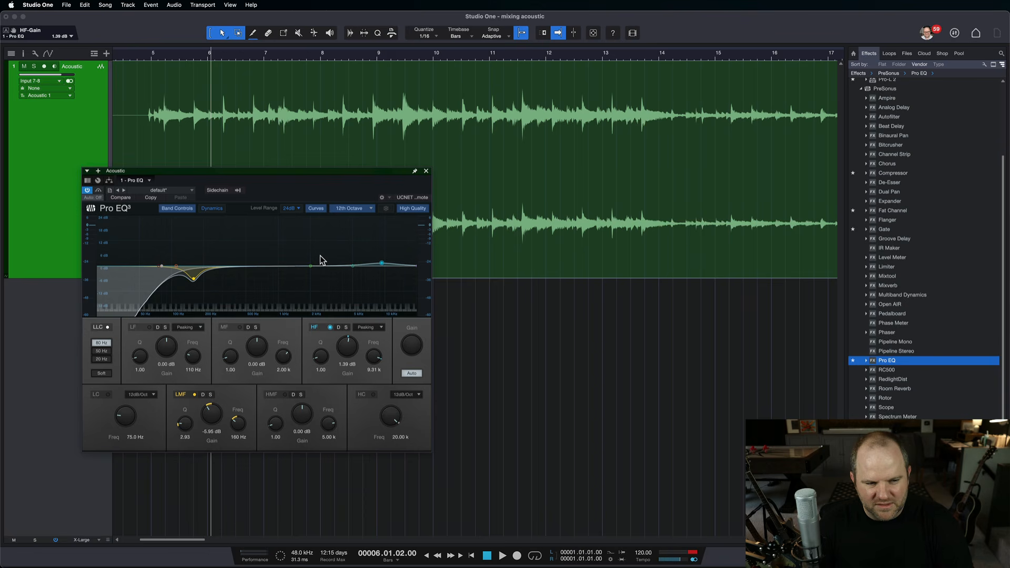
# Sweep a strong MF boost through the mids during playback and settle it at 556 Hz
pyautogui.press('space')
pyautogui.moveTo(256, 349); pyautogui.dragTo(257, 337)
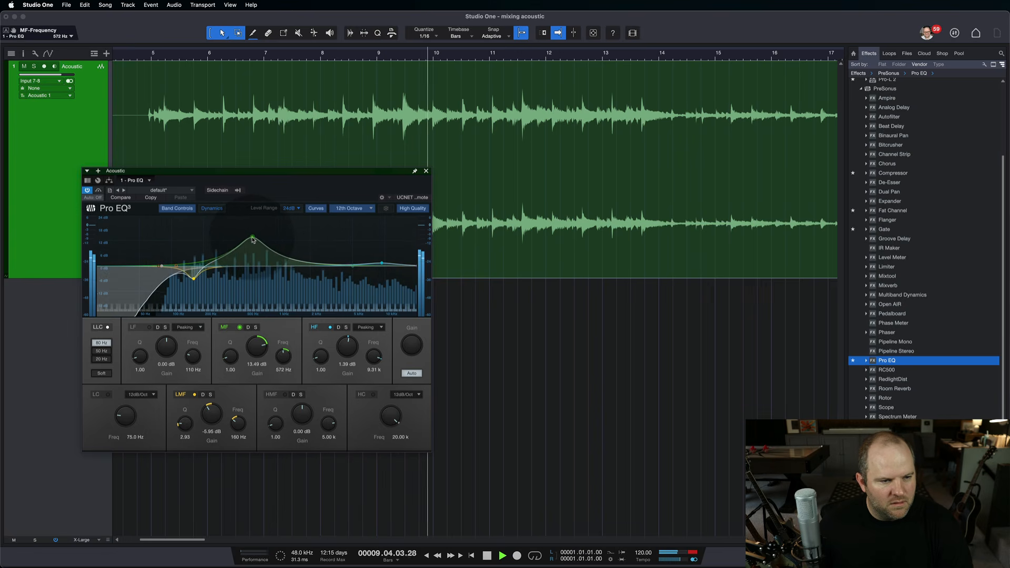
pyautogui.moveTo(253, 240); pyautogui.dragTo(252, 243)
pyautogui.press('space')
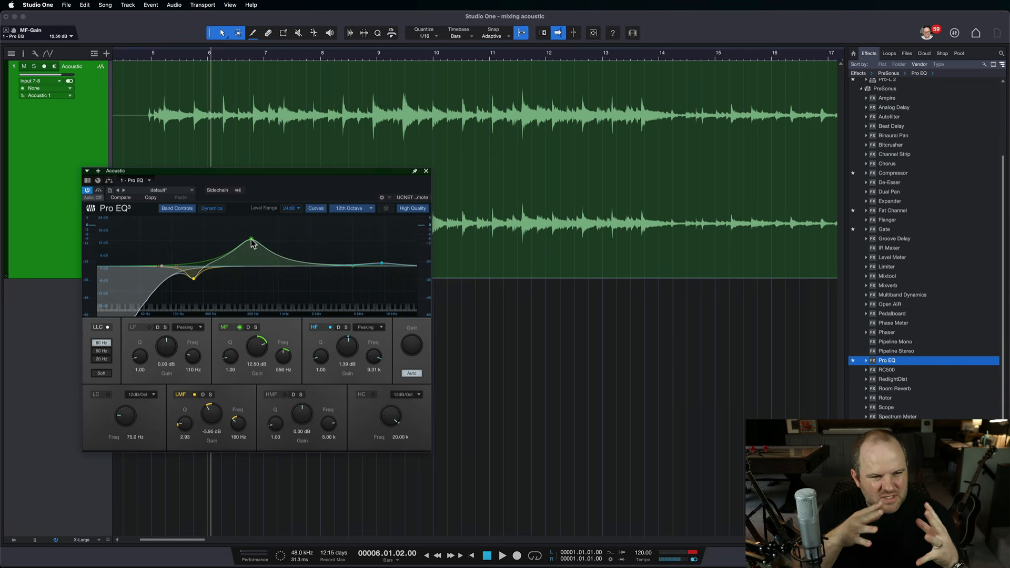
# Turn the MF band at 556 Hz into a -3.34 dB cut while listening to the guitar
pyautogui.moveTo(257, 346); pyautogui.dragTo(256, 370)
pyautogui.press('space')
pyautogui.click(257, 370)
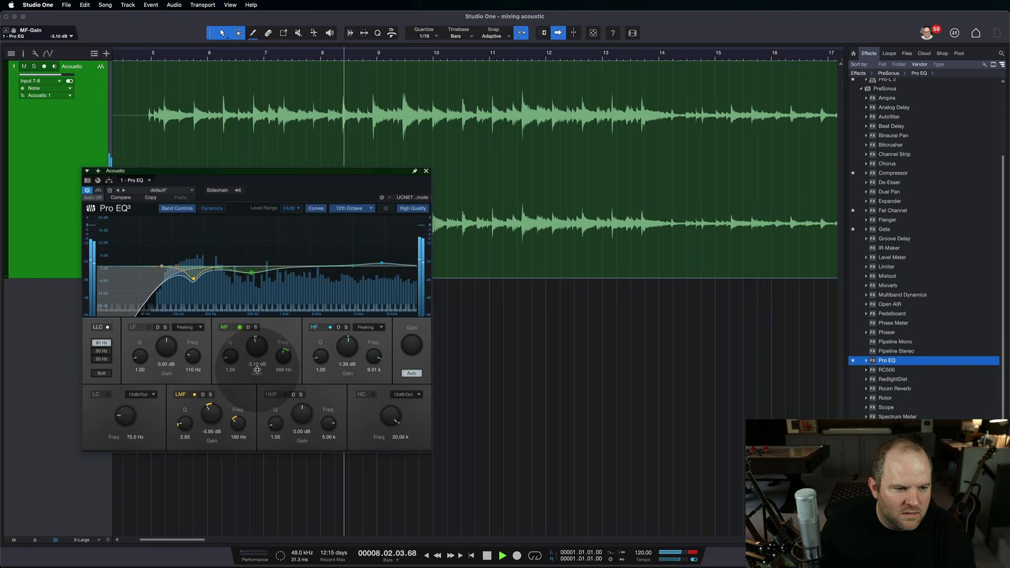
pyautogui.click(257, 371)
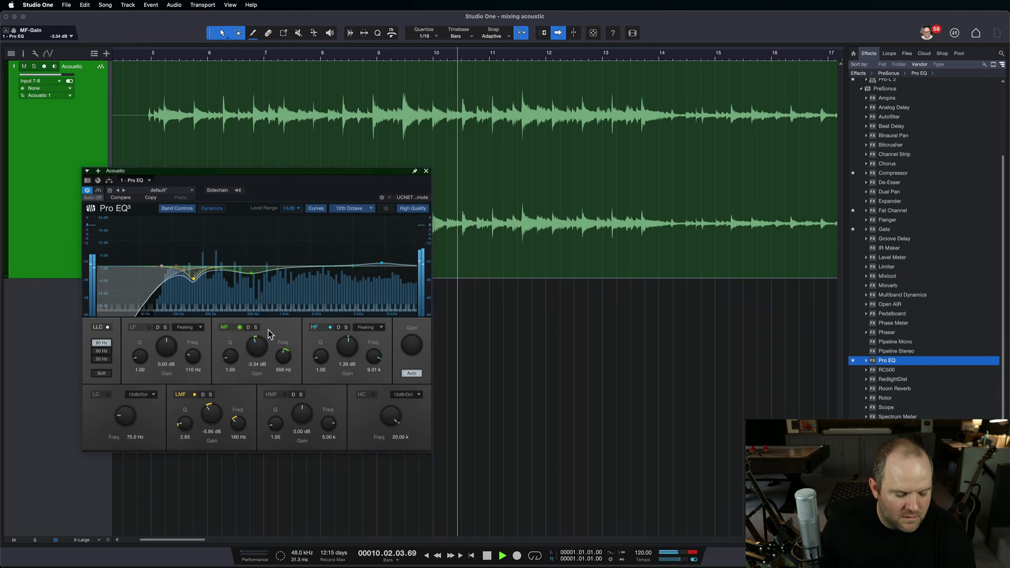
pyautogui.press('space')
# Move the playback position to bar 76 in the later section of the recording
pyautogui.click(505, 166)
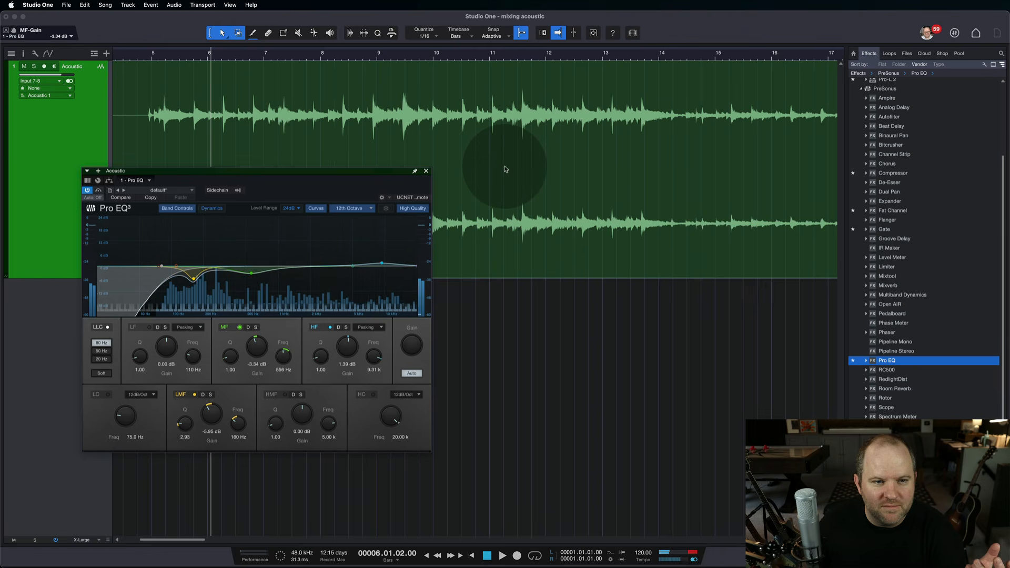
pyautogui.press('w')
pyautogui.press('w')
pyautogui.press('w')
pyautogui.press('w')
pyautogui.press('w')
pyautogui.press('w')
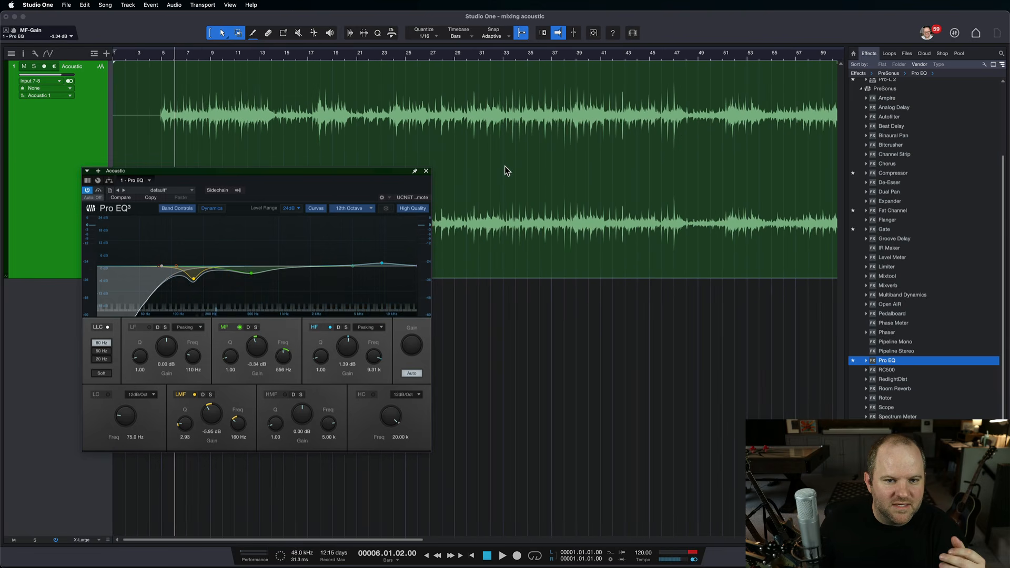
pyautogui.click(475, 121)
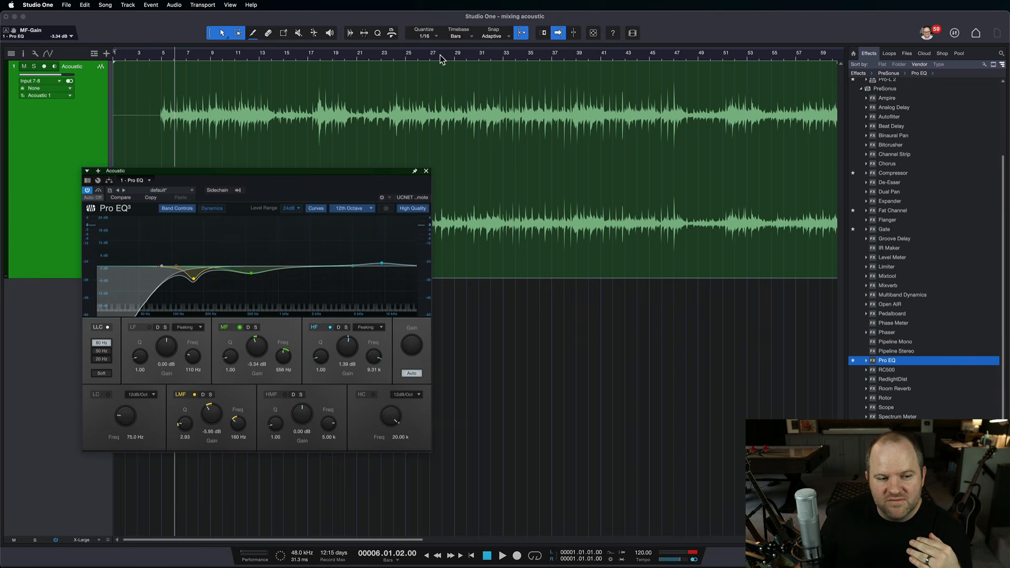
pyautogui.click(424, 55)
pyautogui.hscroll(15, 430, 61)
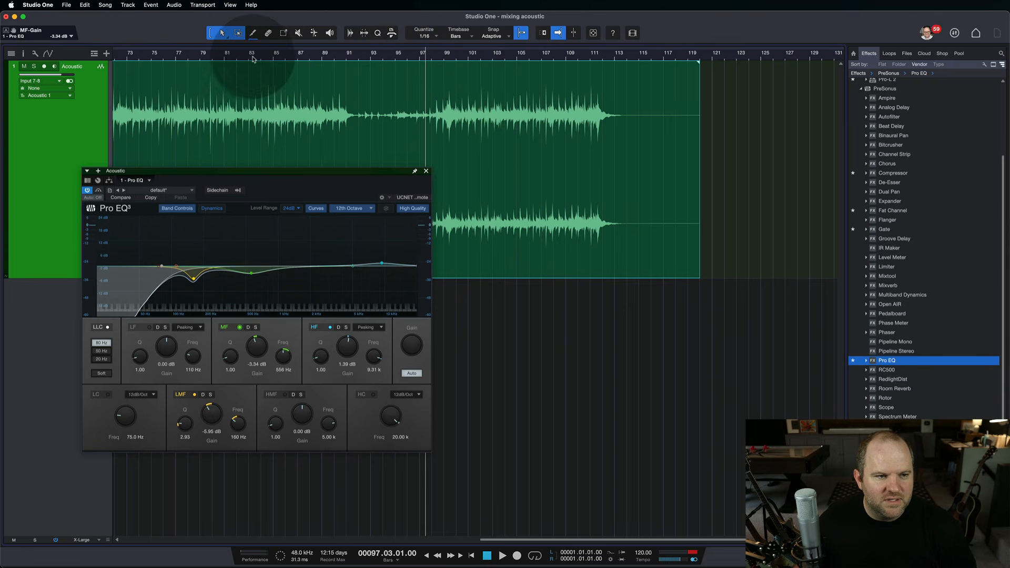
pyautogui.click(169, 57)
# Compare the guitar from bar 76 with the whole Pro EQ bypassed and active, leaving it enabled
pyautogui.press('space')
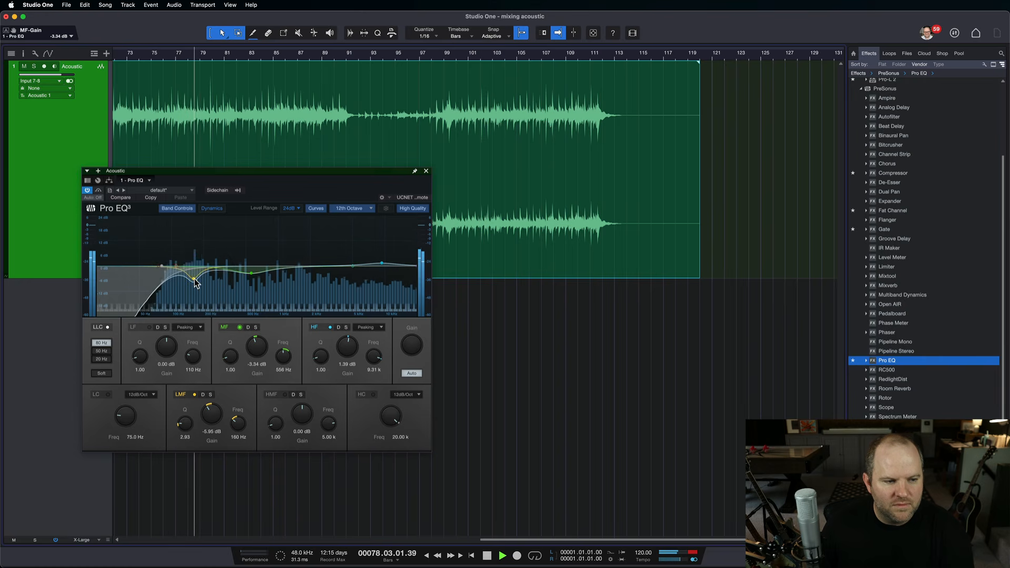
pyautogui.click(88, 190)
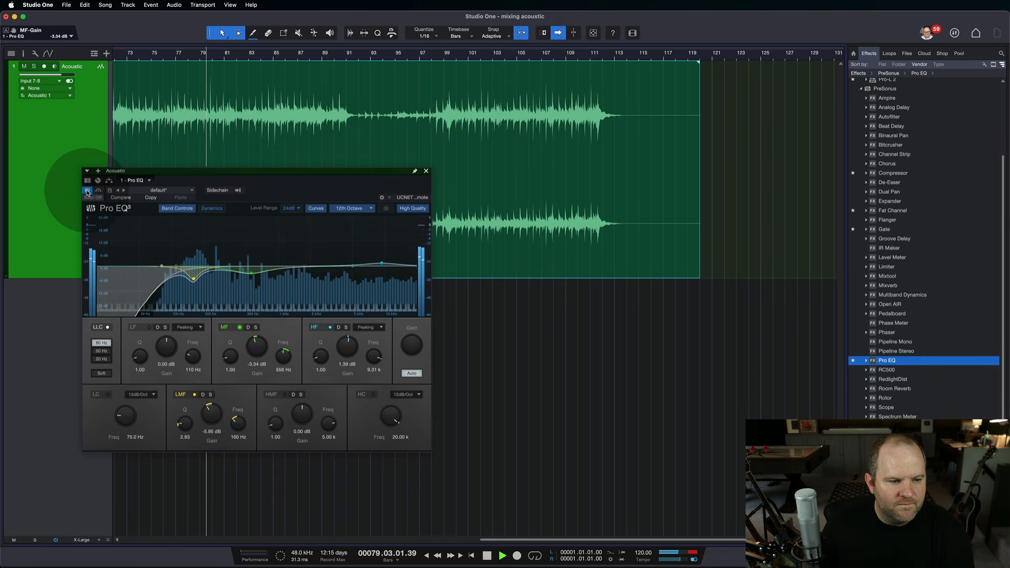
pyautogui.click(87, 191)
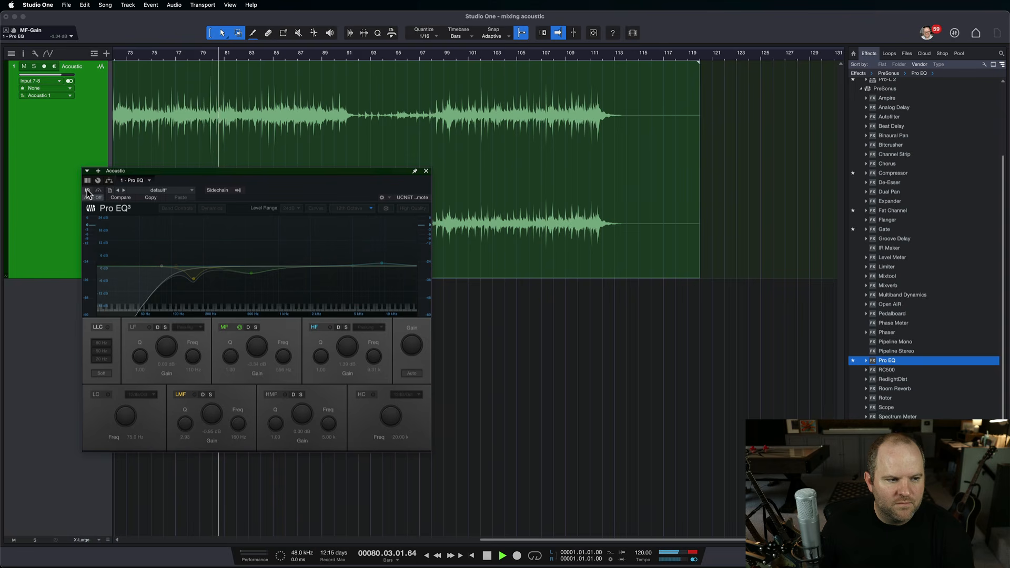
pyautogui.click(88, 191)
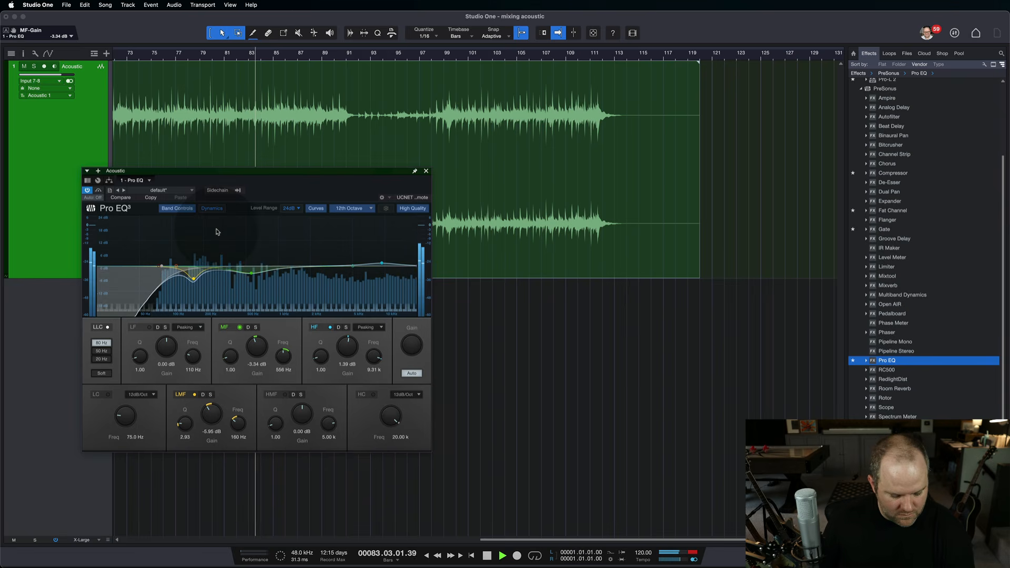
pyautogui.press('space')
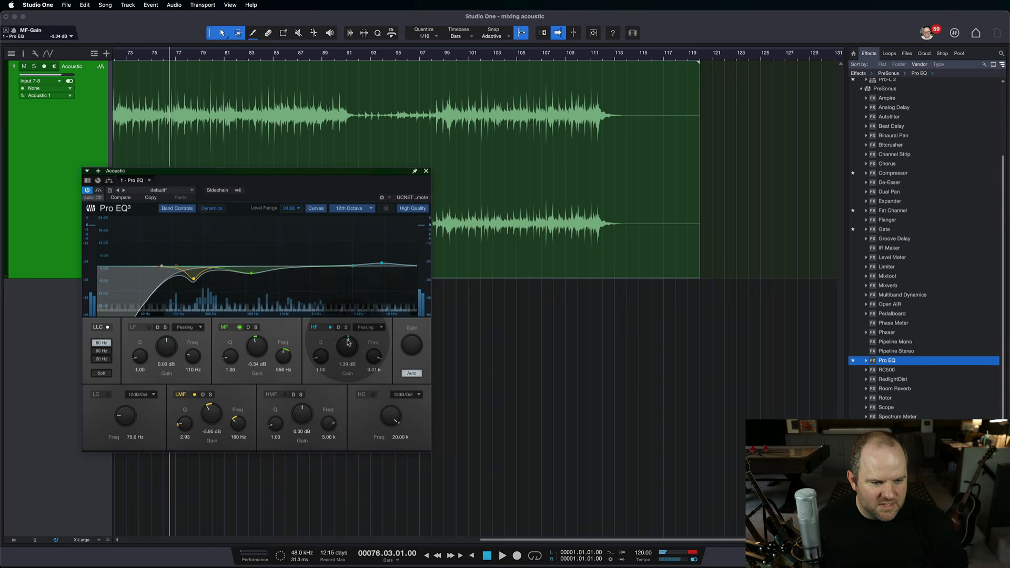
# Set the HF band's gain to 1.32 dB and save the song
pyautogui.rightClick(347, 341)
pyautogui.press('Escape')
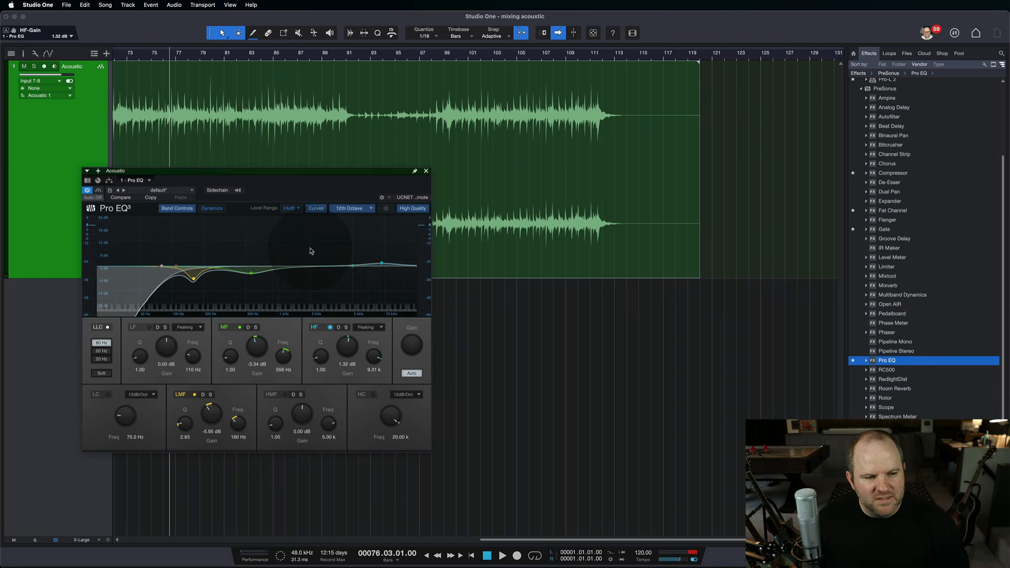
pyautogui.press('super+s')
pyautogui.click(343, 168)
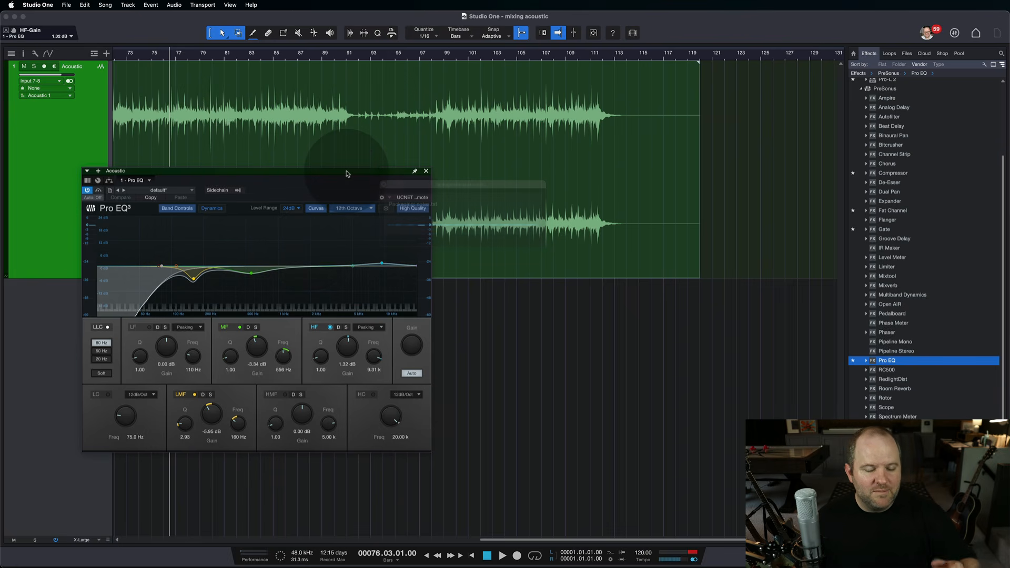